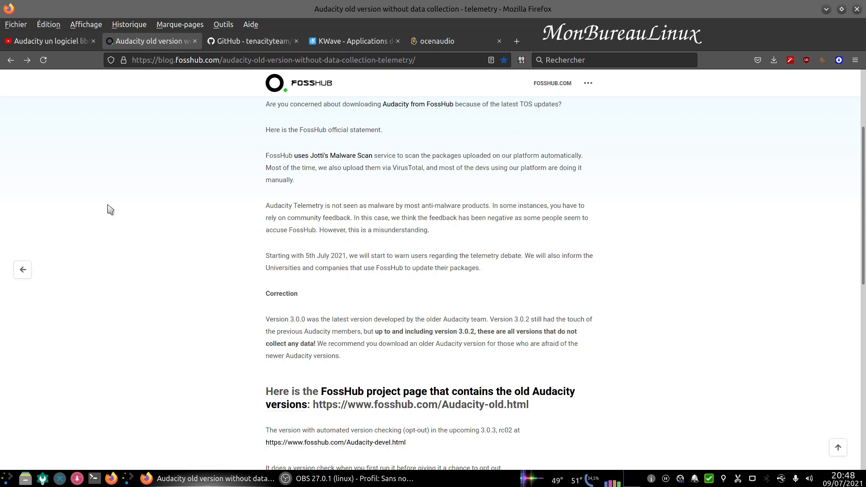
Review the open YouTube video, the FossHub statement on Audacity telemetry, and the KWave and ocenaudio pages.
left_click(72, 41)
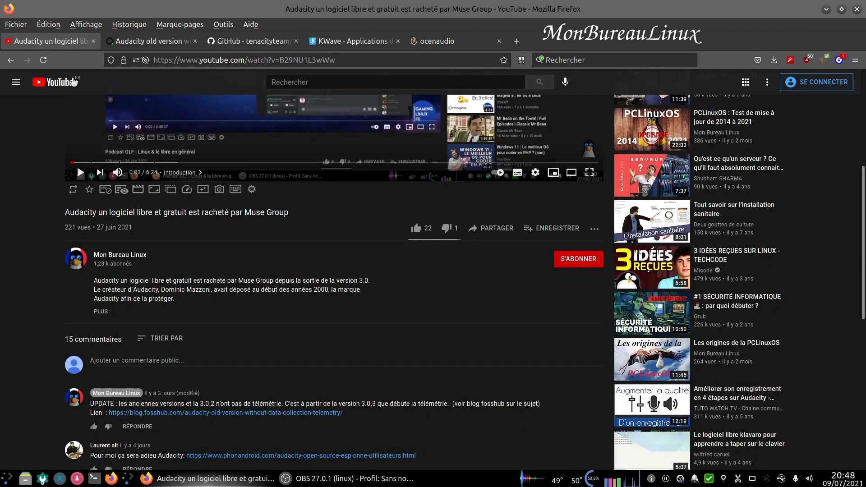
left_click(149, 45)
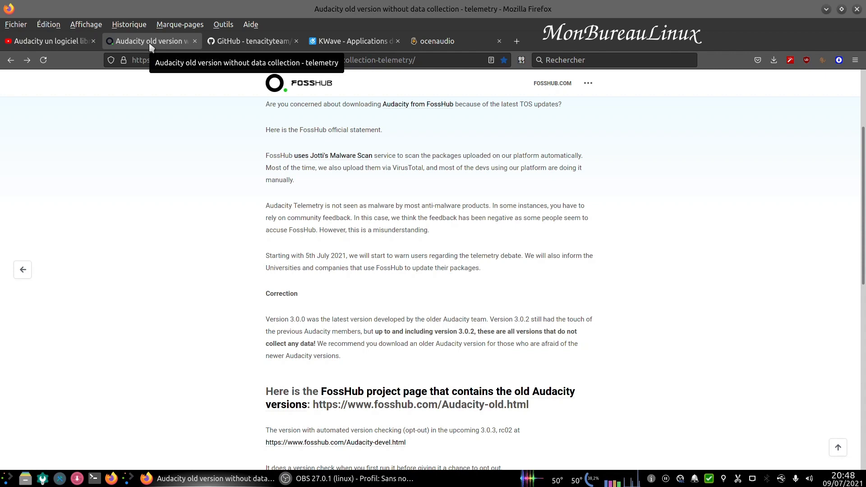
left_click(346, 41)
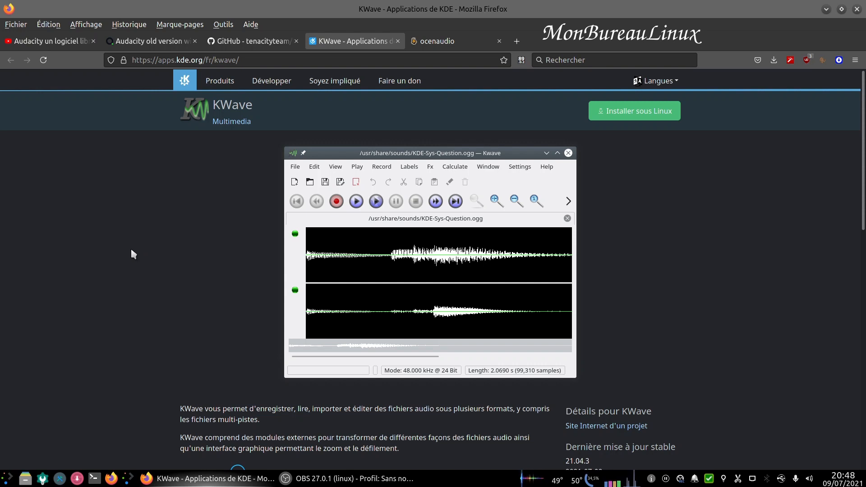
left_click(456, 46)
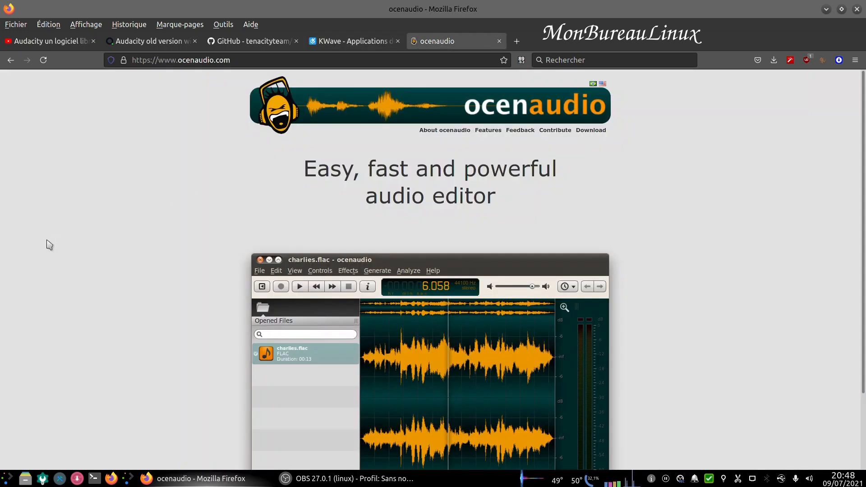
scroll(50, 246, "down", 3)
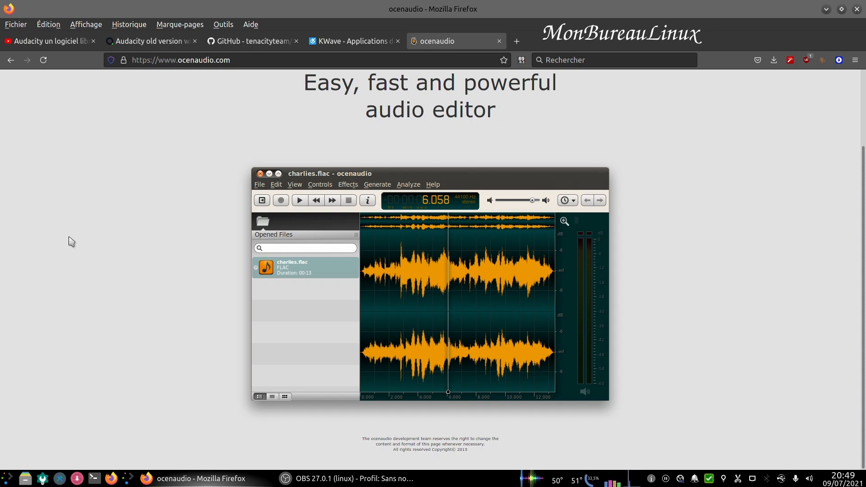
Examine the Tenacity GitHub repository and revisit the FossHub, KWave and ocenaudio pages.
left_click(247, 42)
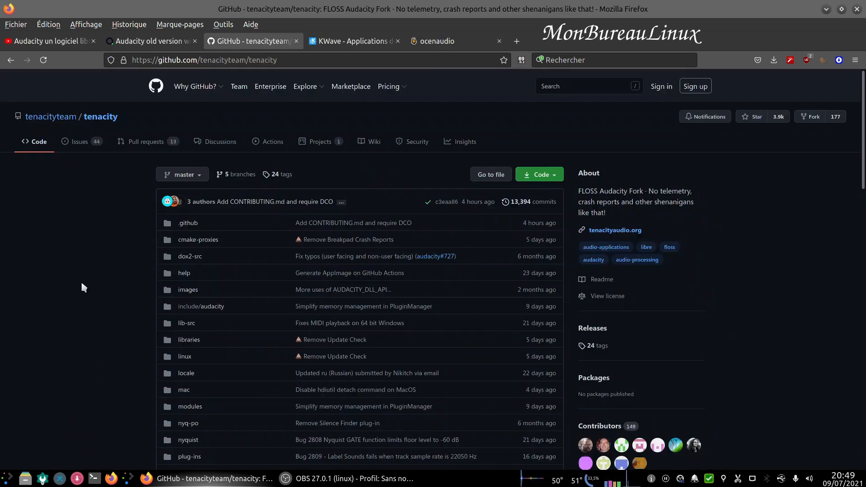
scroll(77, 284, "down", 3)
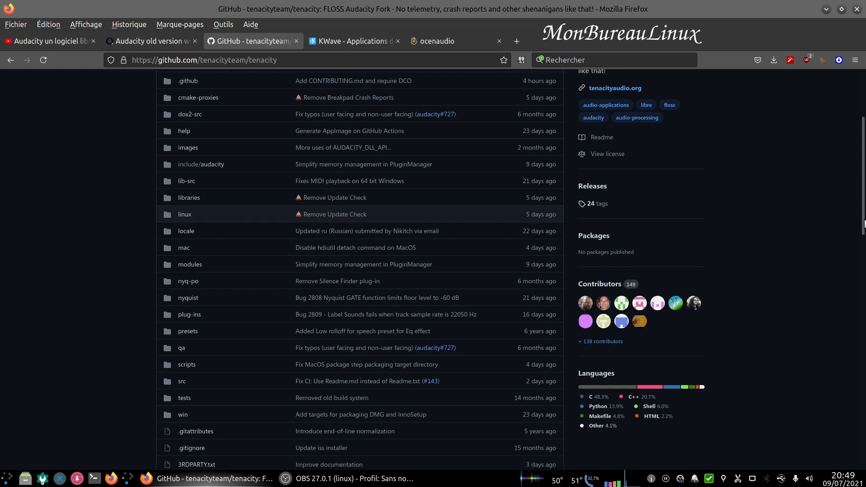
scroll(864, 218, "up", 3)
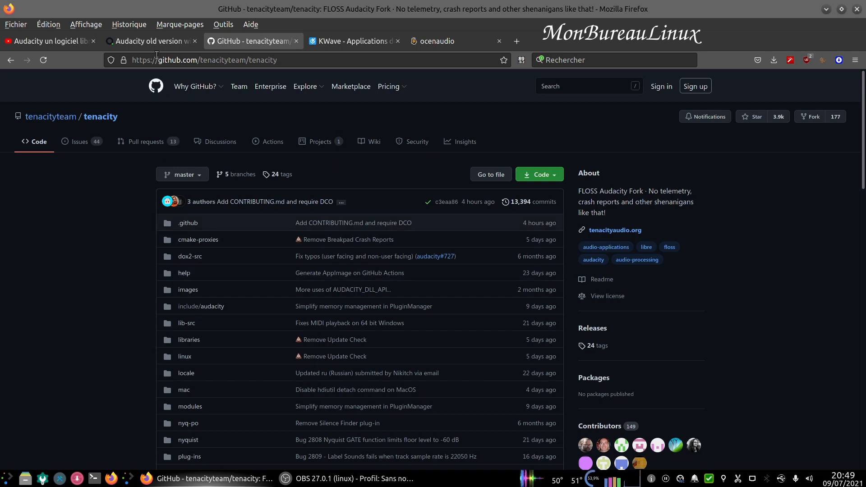
left_click(143, 45)
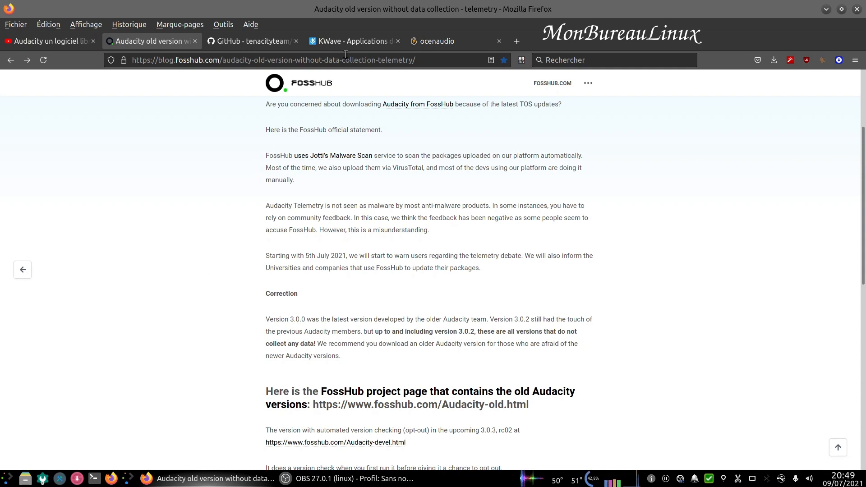
left_click(339, 41)
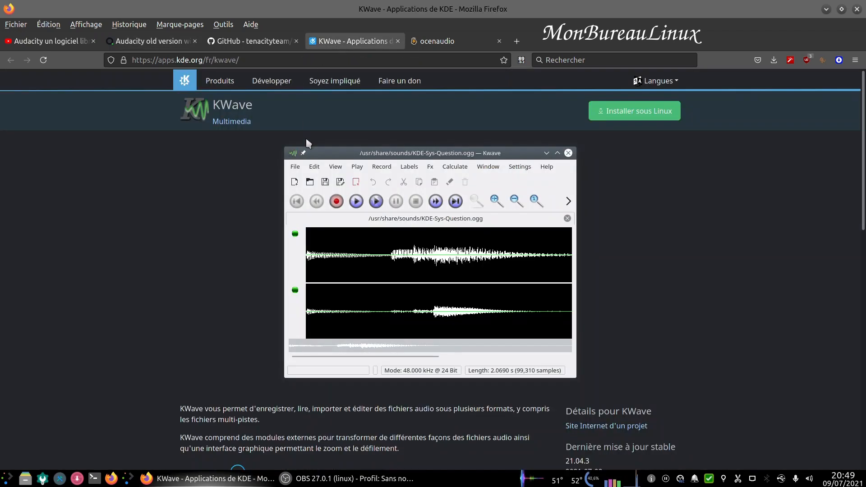
left_click(447, 42)
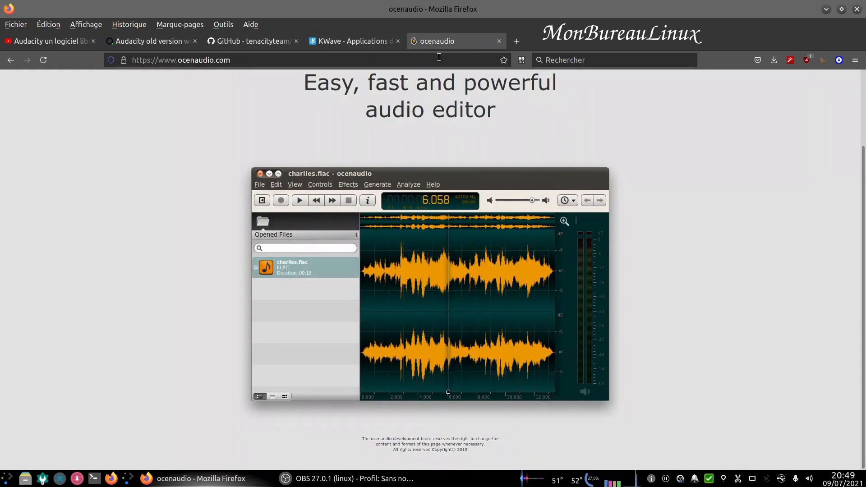
Minimize the browser and launch the KWave sound editor from the application launcher.
left_click(827, 10)
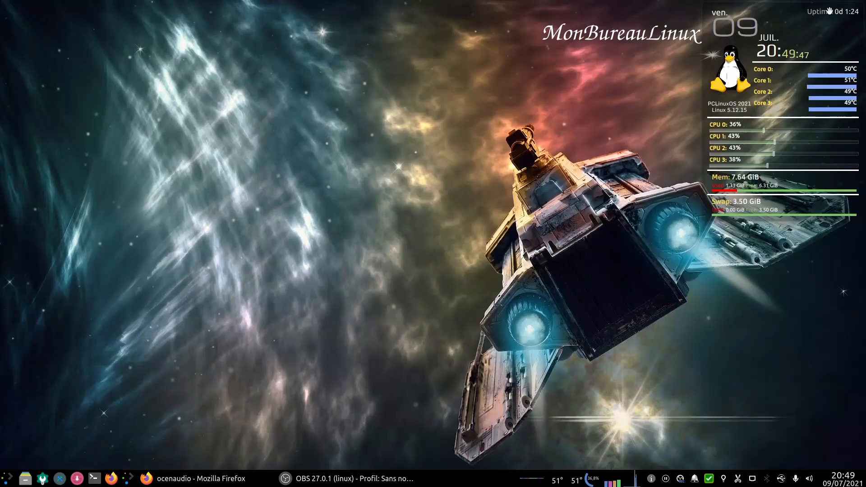
left_click(128, 478)
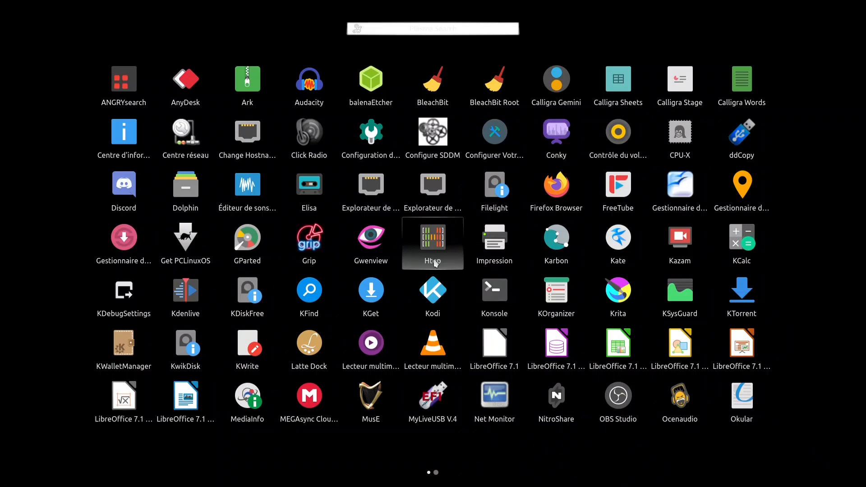
left_click(264, 204)
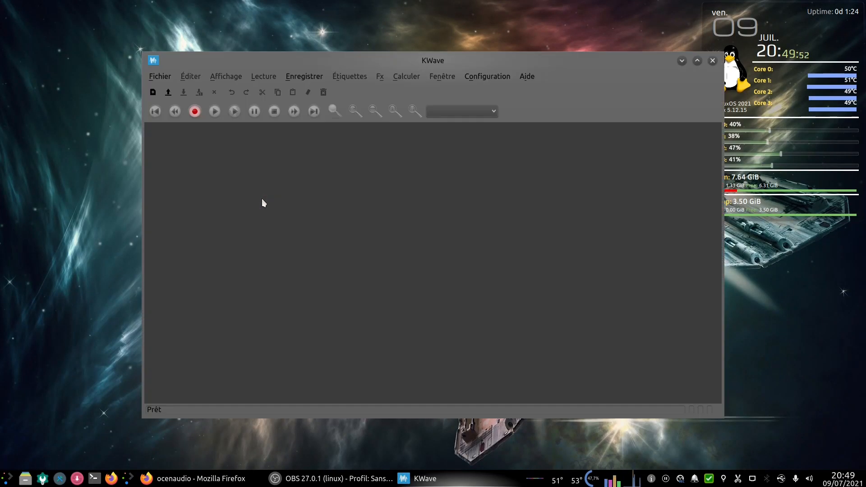
View KWave's version and description in its About information, and close it.
left_click(528, 75)
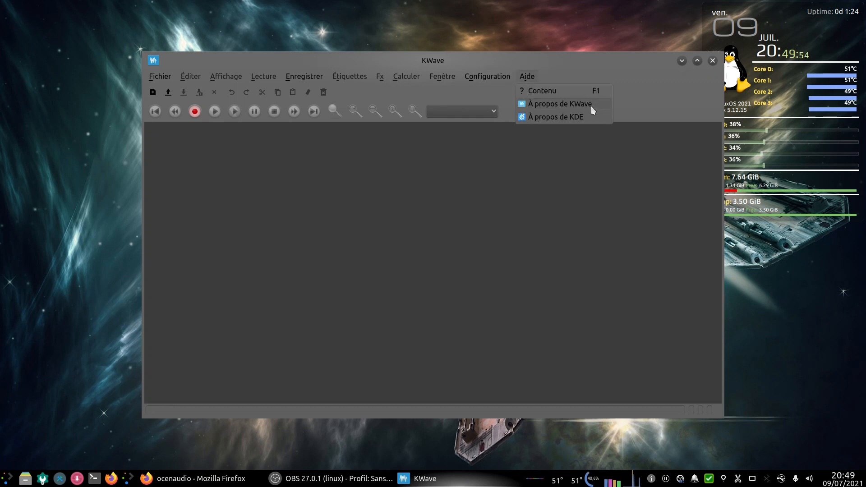
left_click(591, 105)
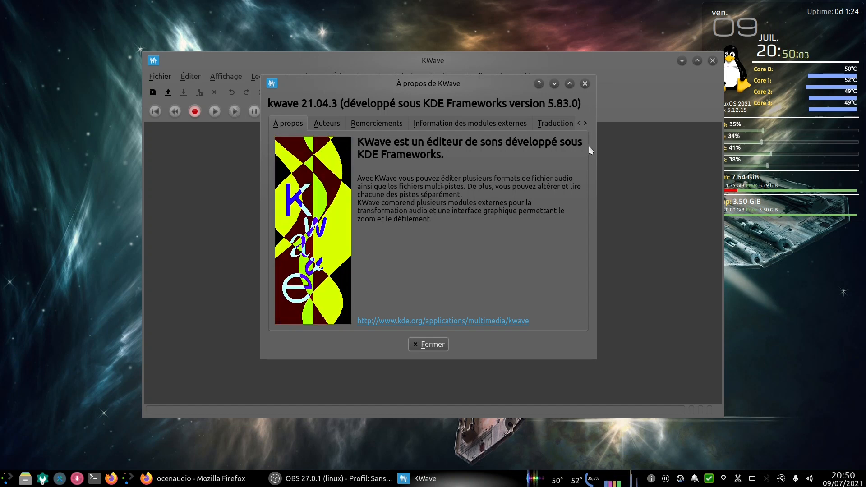
left_click(428, 345)
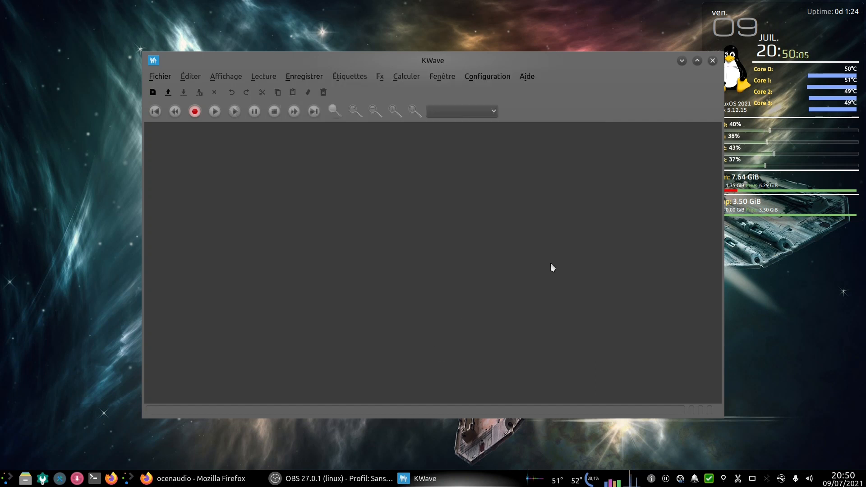
Reposition the KWave window and look through its file, recording, configuration and help commands.
left_click_drag(594, 62, 542, 83)
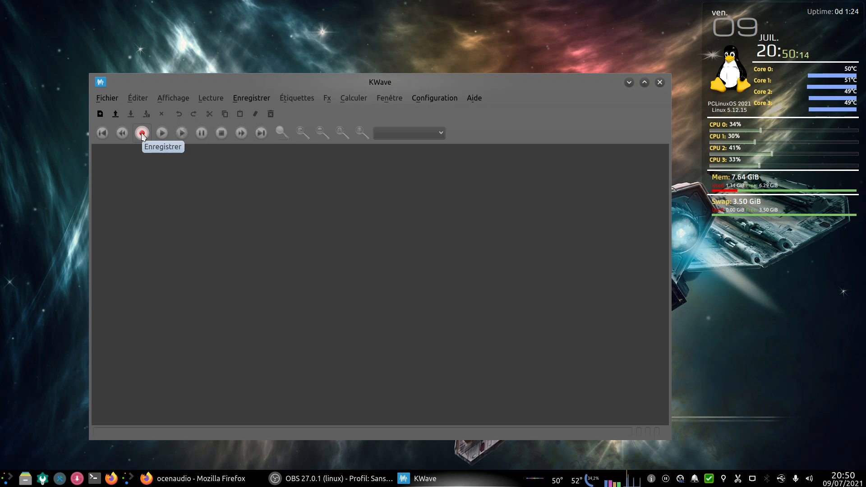
left_click(106, 101)
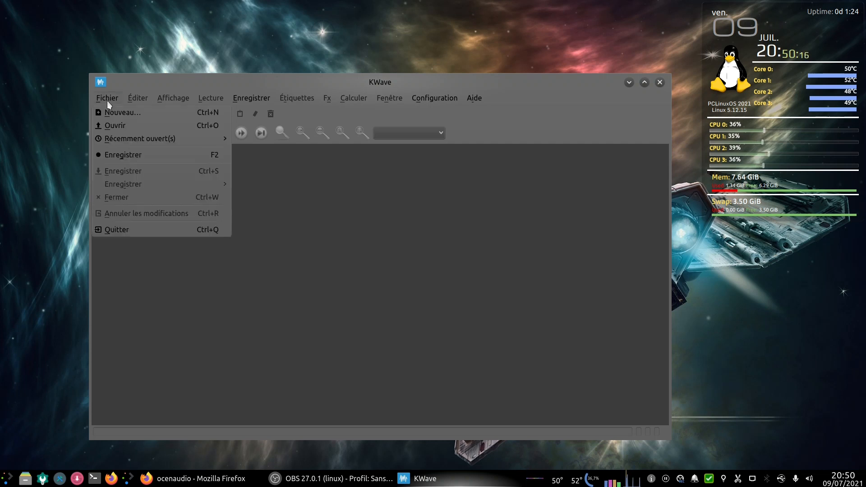
left_click(107, 101)
left_click(235, 97)
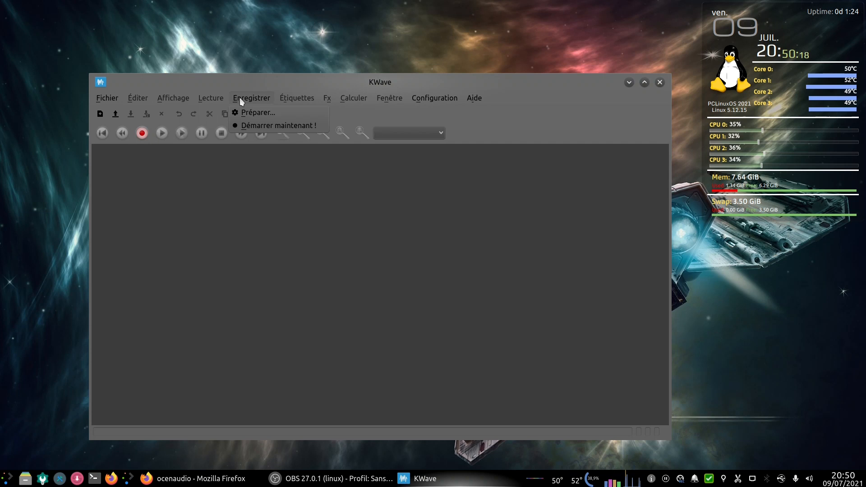
left_click(253, 99)
left_click(415, 97)
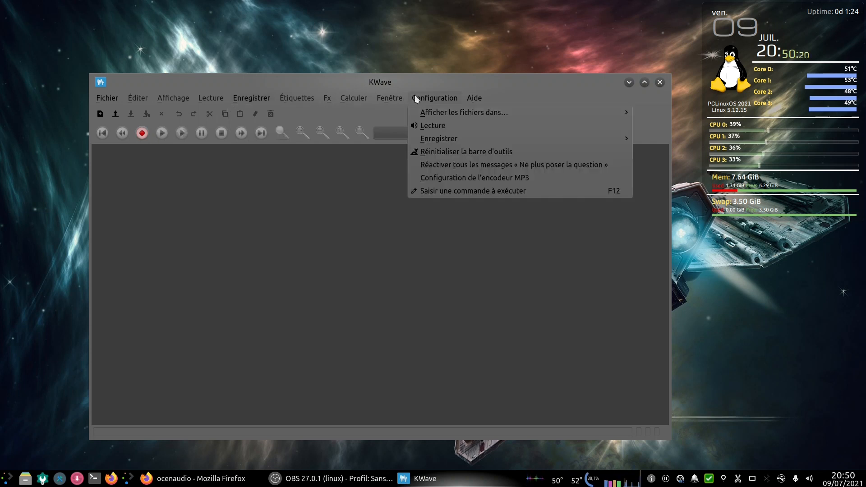
left_click(476, 98)
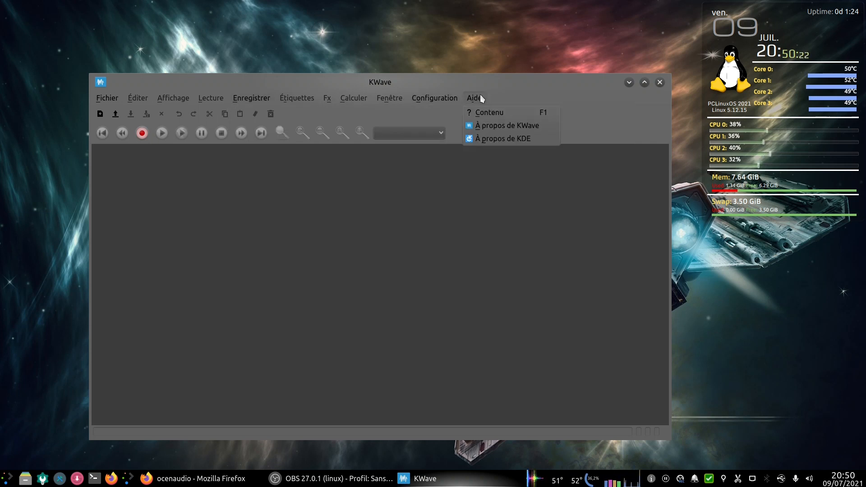
left_click(476, 97)
left_click(106, 102)
left_click_drag(272, 268, 268, 264)
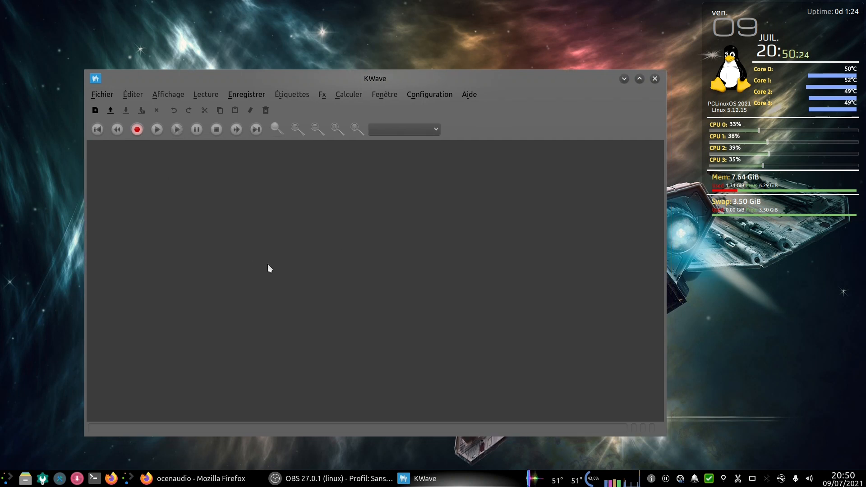
Open the recording dialog and examine its recording controls and sample format settings, including the sampling rate.
left_click(137, 130)
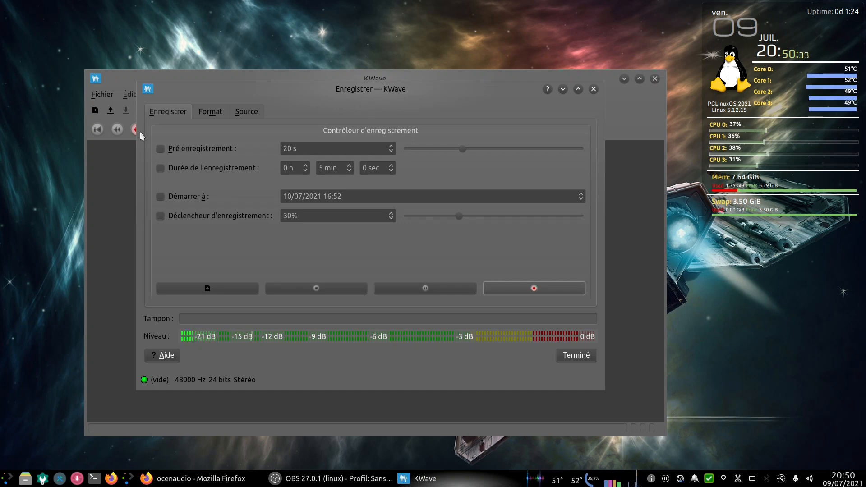
left_click(212, 111)
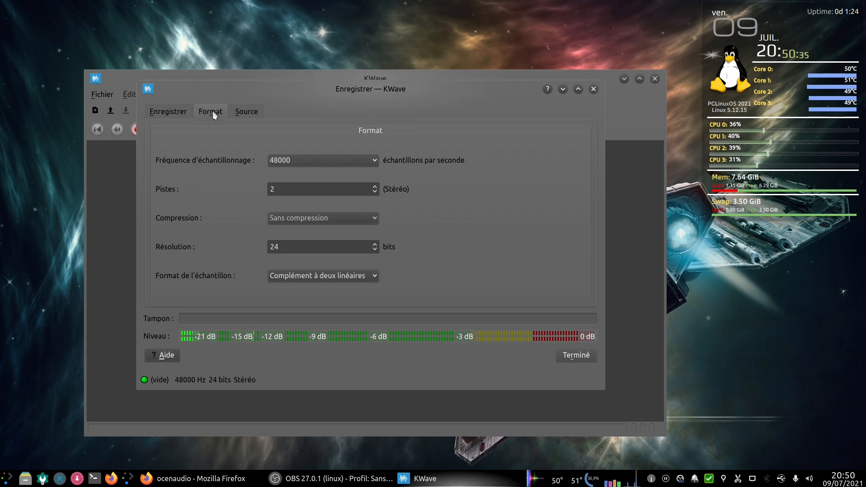
left_click(323, 162)
left_click(322, 159)
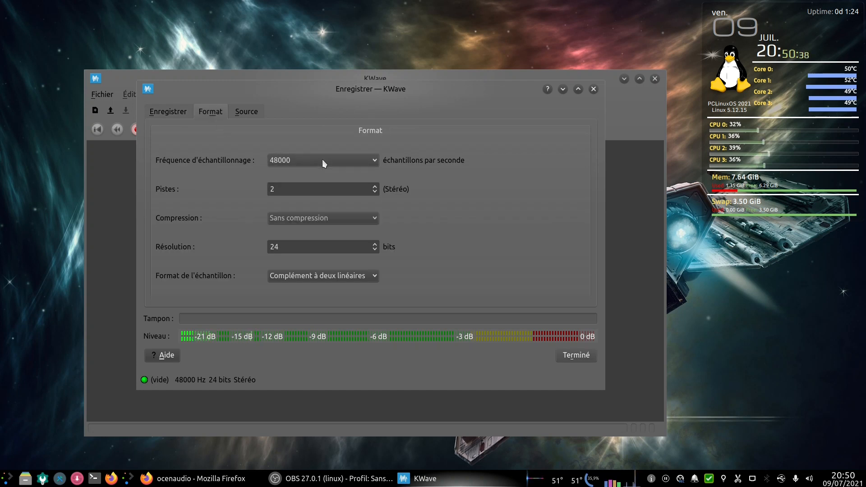
Try a recording resolution of 8 bits and set it back to 24 bits.
left_click(374, 249)
left_click(375, 249)
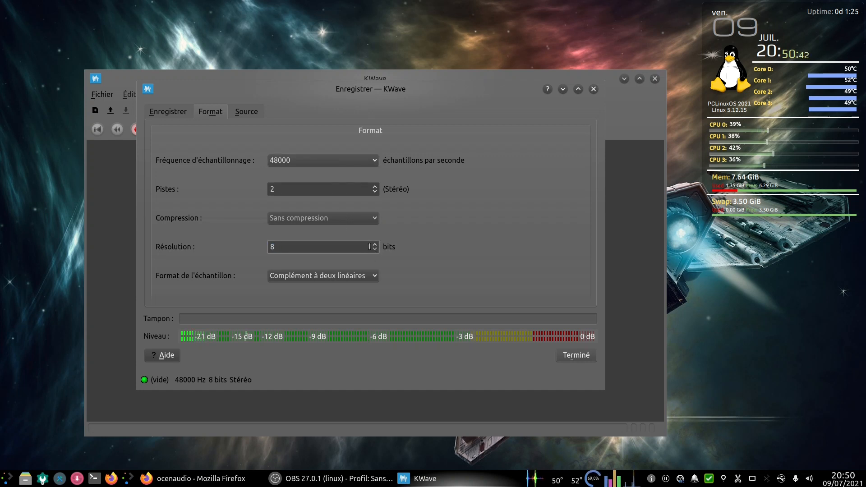
left_click(373, 245)
left_click(373, 245)
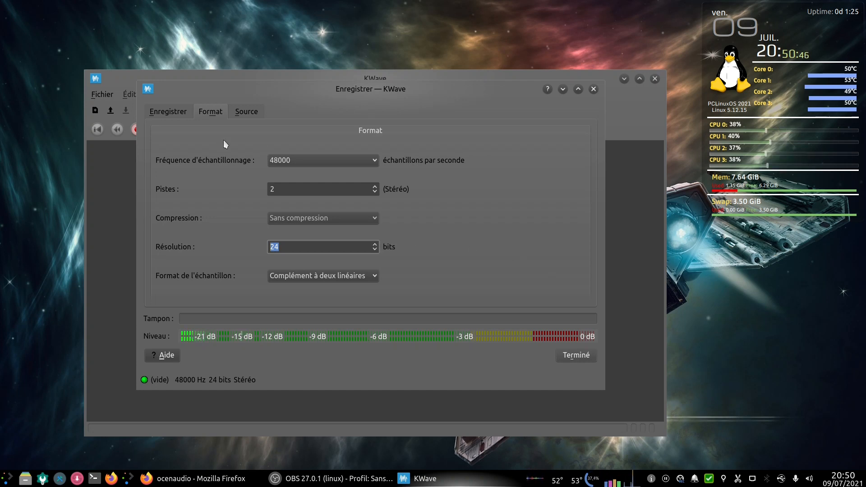
Examine the recording method, input devices and buffer settings, and close the recording dialog.
left_click(245, 111)
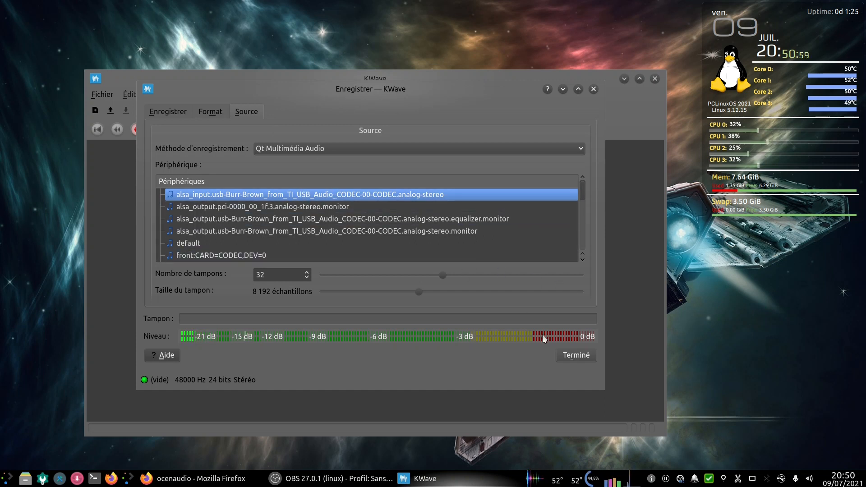
left_click(576, 354)
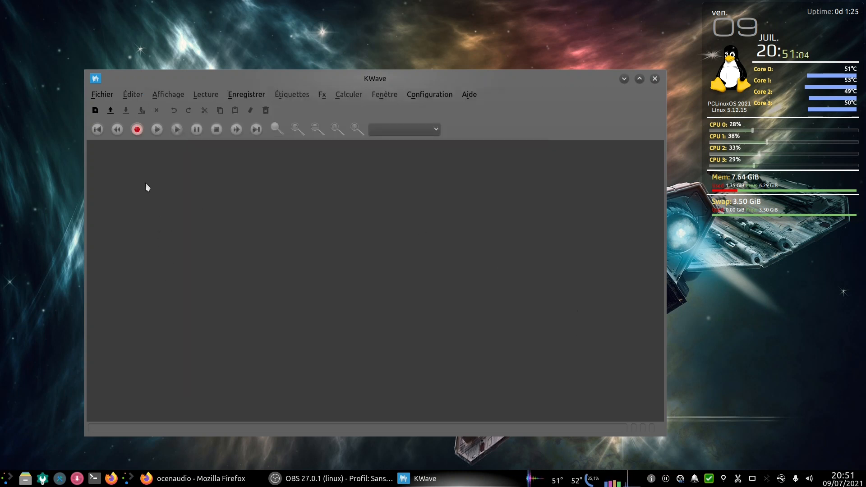
Record about 33 seconds of audio in a new file, moving the recording dialog and main window apart during the take.
left_click(137, 136)
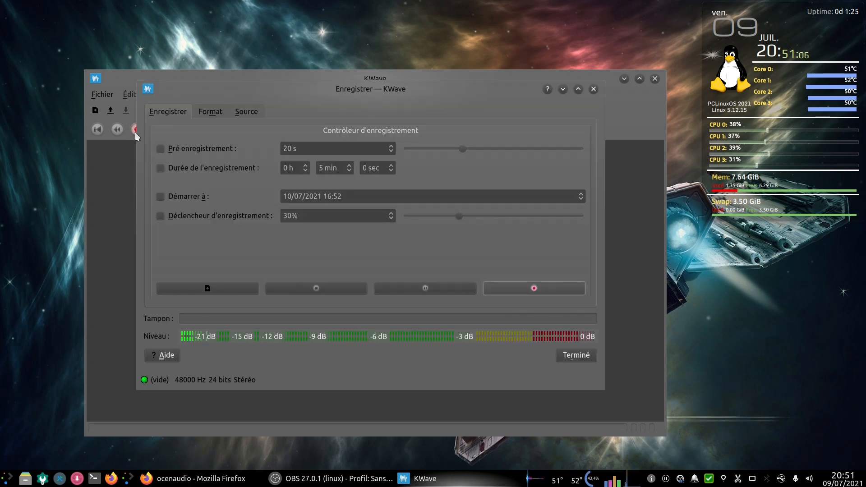
left_click(533, 291)
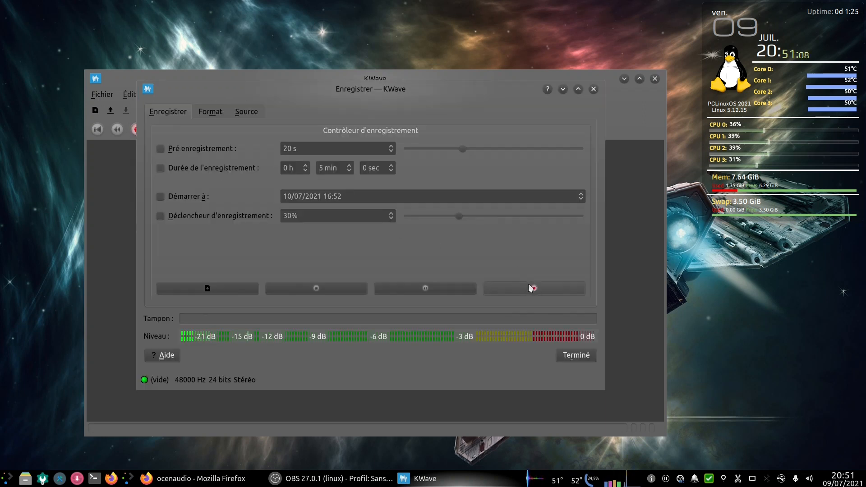
left_click(535, 292)
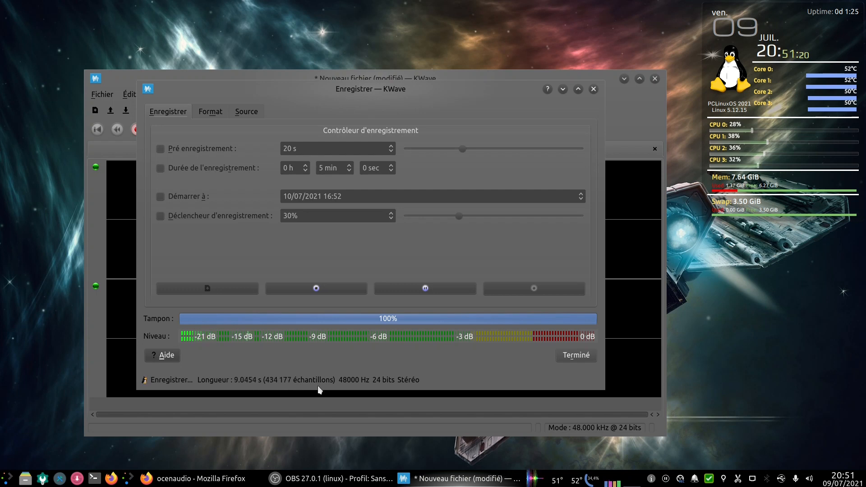
left_click_drag(410, 88, 664, 162)
left_click_drag(472, 82, 401, 21)
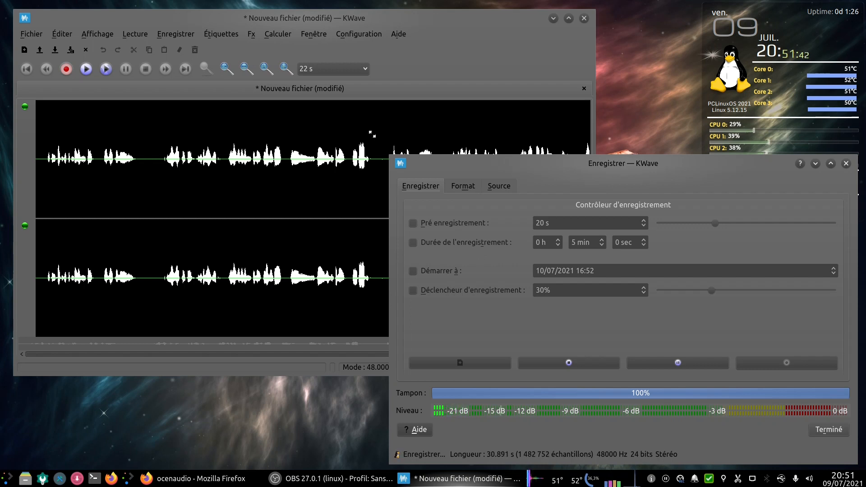
left_click(569, 363)
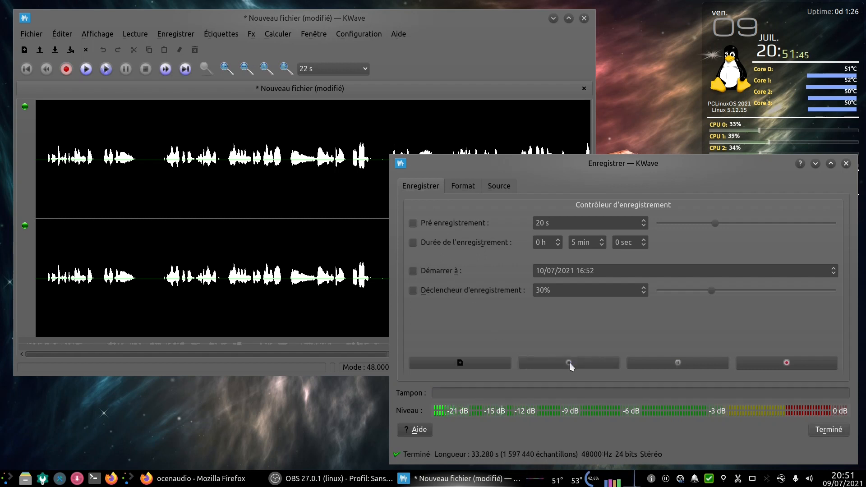
Close the recording dialog and fit the complete recording in the waveform view.
left_click(818, 432)
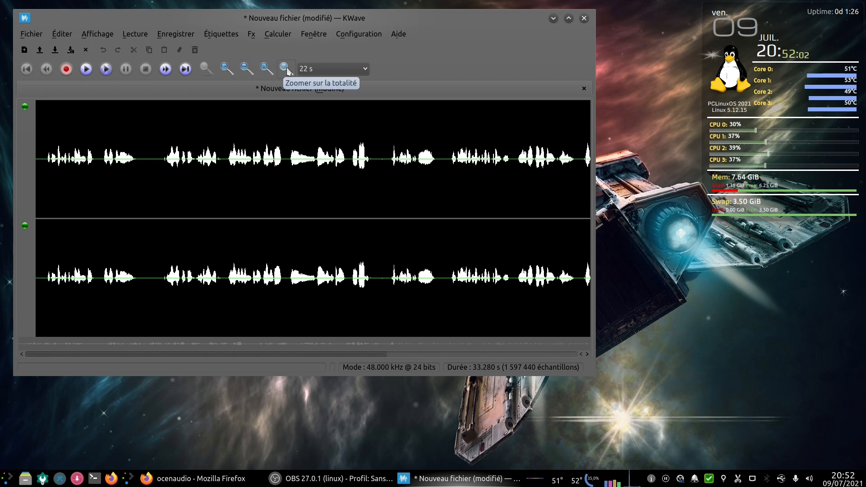
left_click(266, 68)
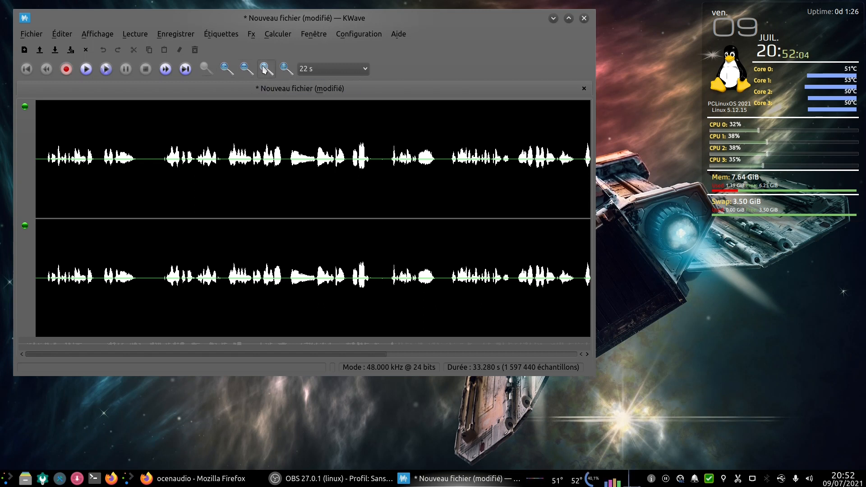
left_click(286, 69)
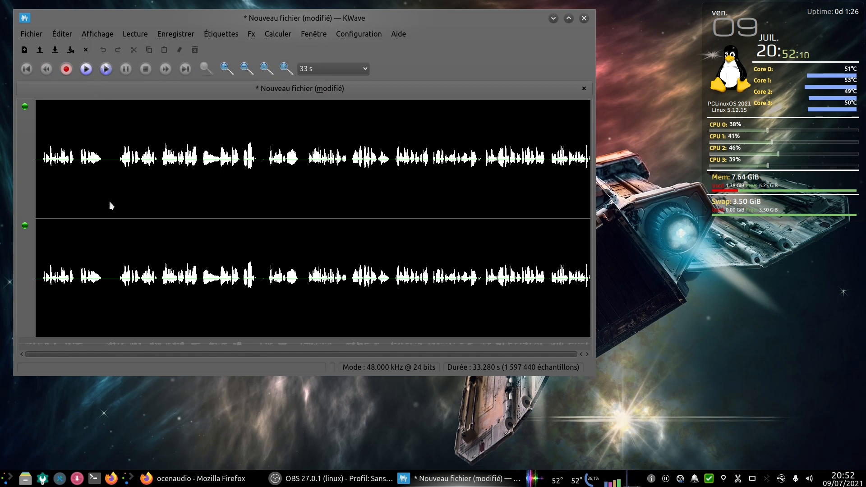
Select the passage from about 4.2 s to 21.5 s of the recording and check its selection commands.
left_click_drag(106, 154, 392, 183)
right_click(233, 139)
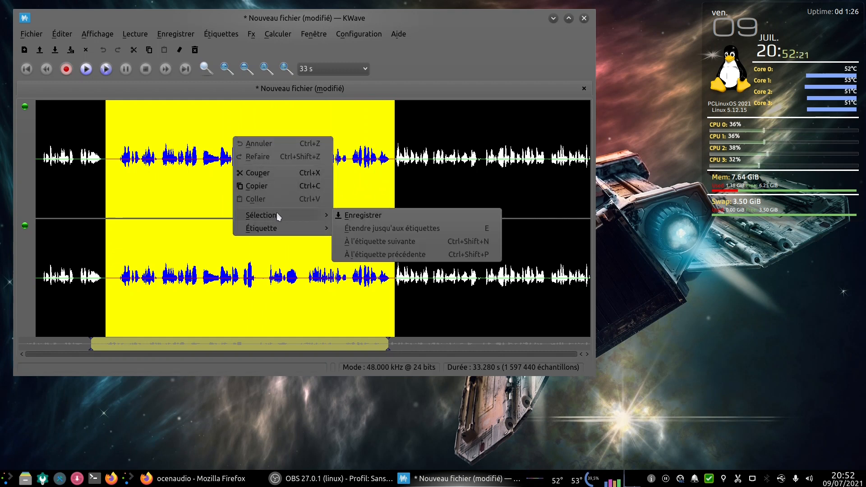
left_click(27, 32)
Examine the file's properties, including sample format, compression, source, author and copyright, and keyword fields, and leave them without changes.
left_click(29, 33)
mouse_move(69, 34)
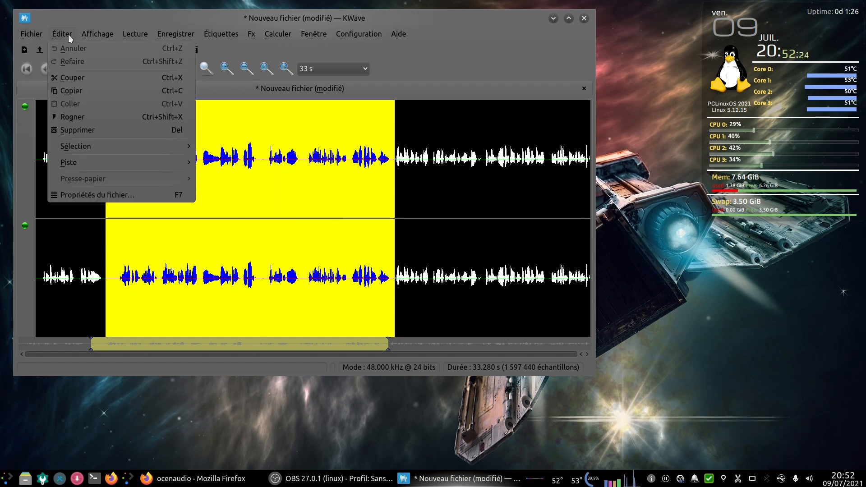
mouse_move(79, 167)
left_click(90, 195)
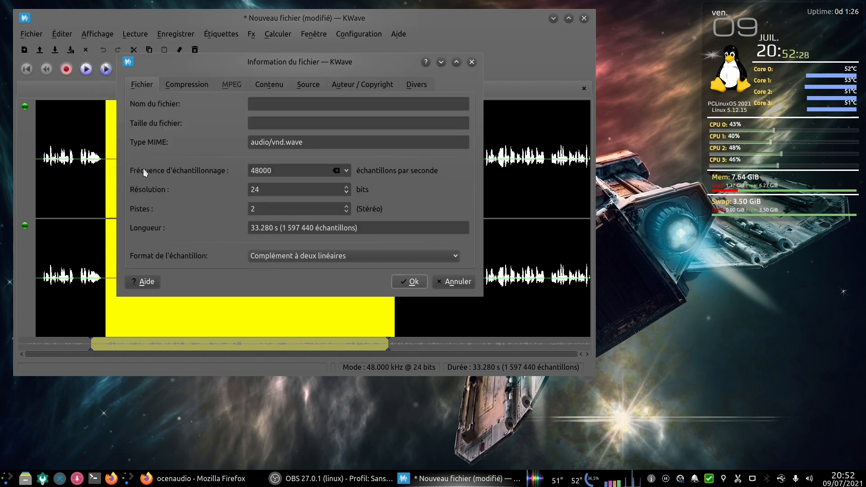
left_click(190, 87)
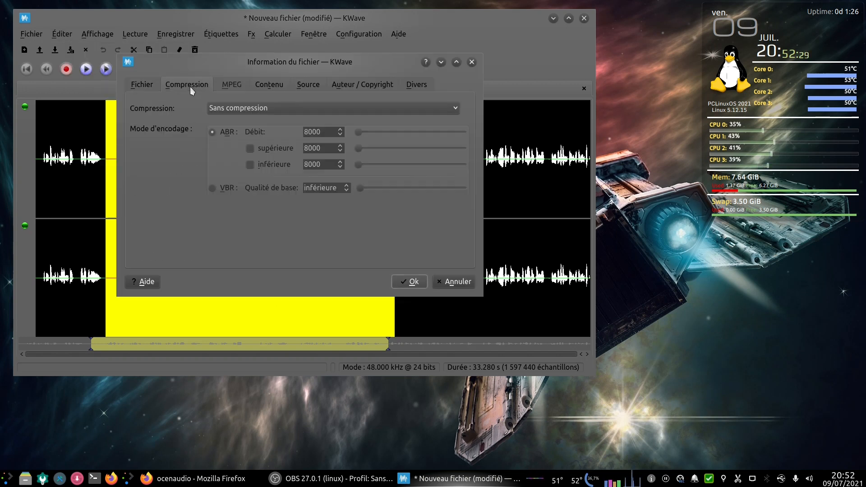
left_click(272, 84)
left_click(311, 87)
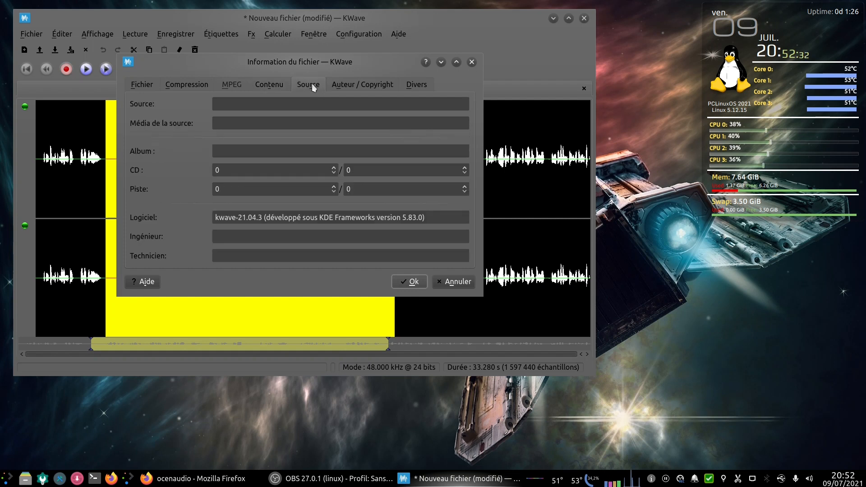
left_click(342, 86)
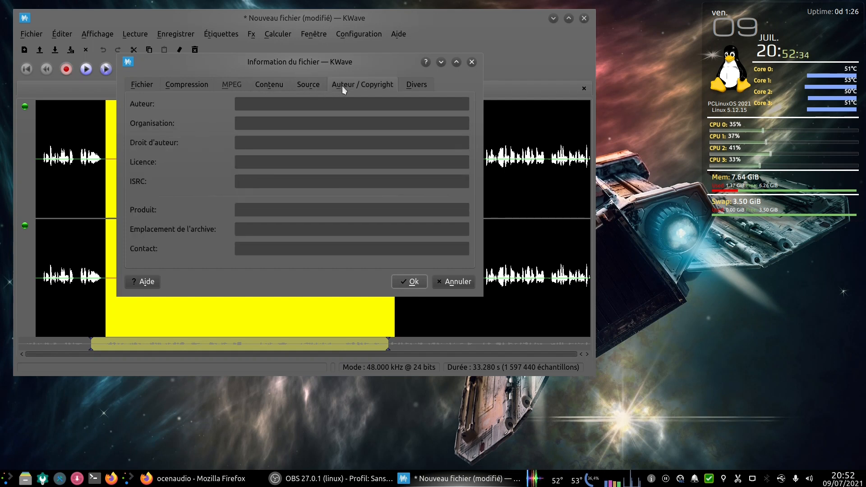
left_click(407, 88)
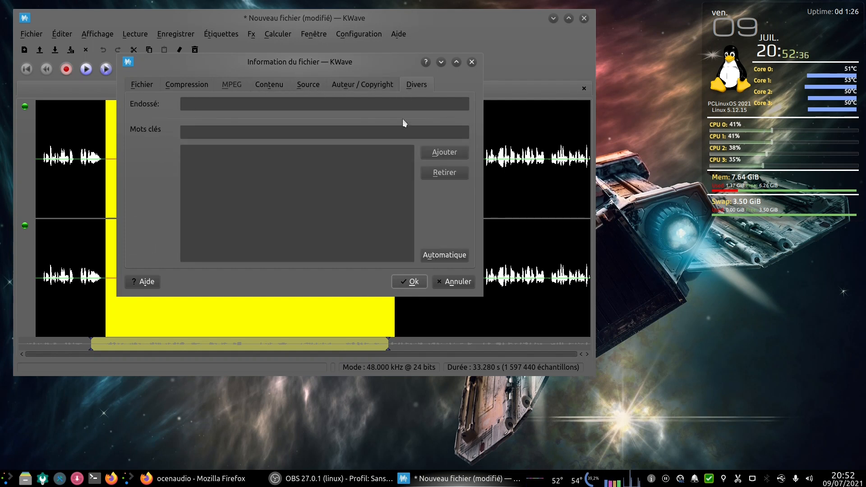
left_click(455, 282)
Look through the available display, recording, effects, window, configuration and help commands.
left_click(102, 35)
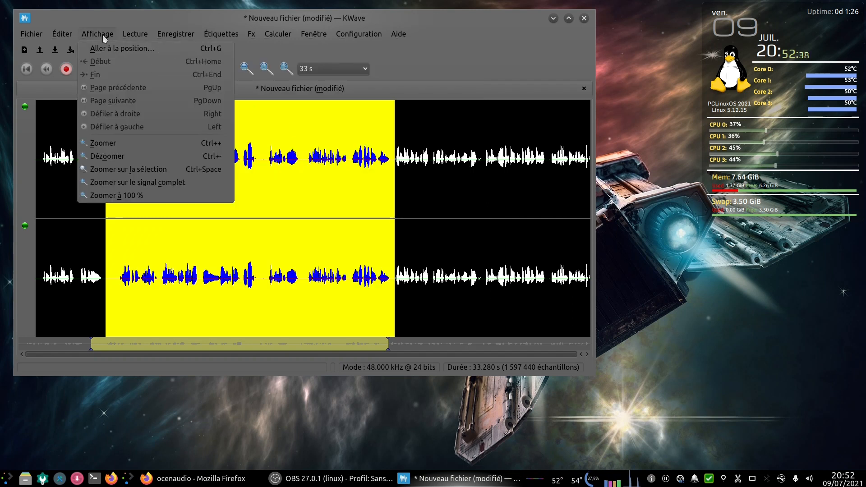
mouse_move(172, 35)
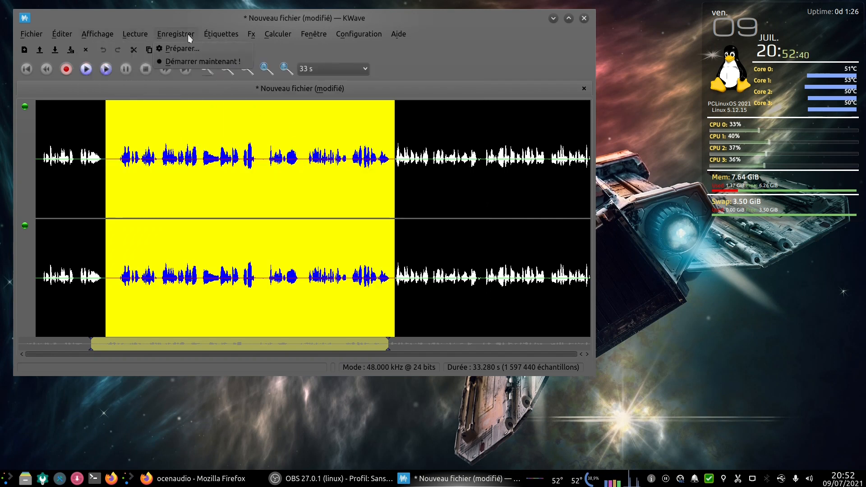
mouse_move(247, 37)
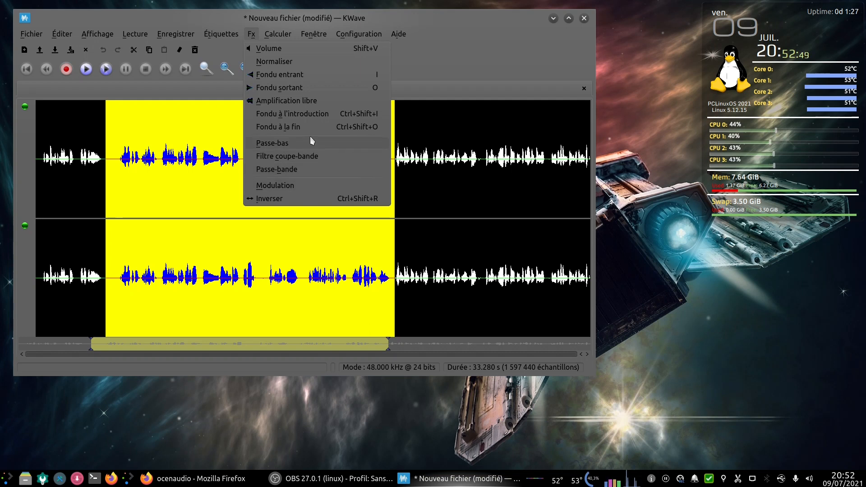
mouse_move(279, 33)
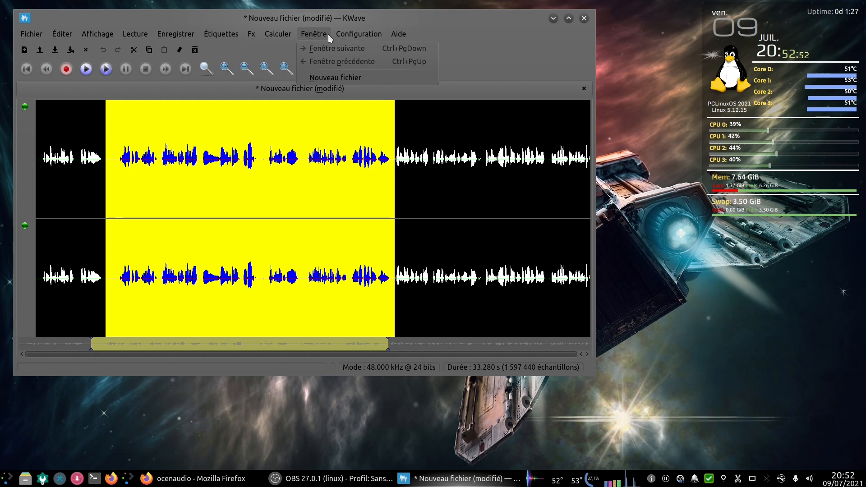
mouse_move(345, 34)
mouse_move(396, 34)
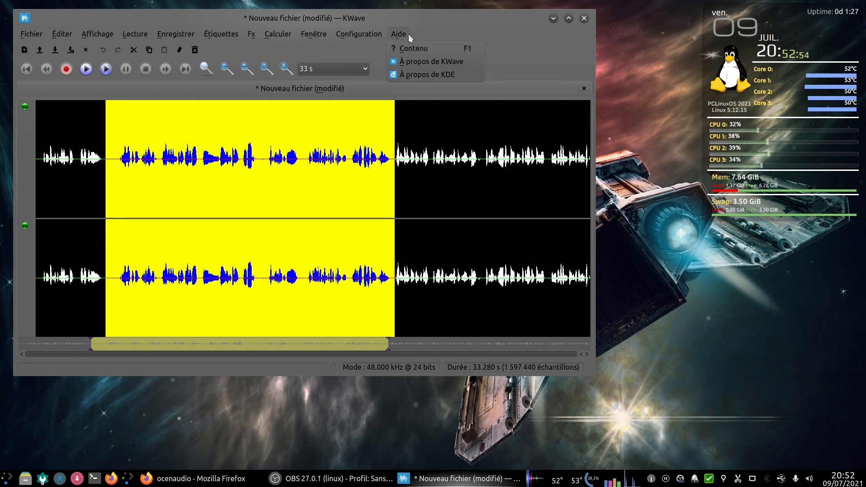
left_click(143, 136)
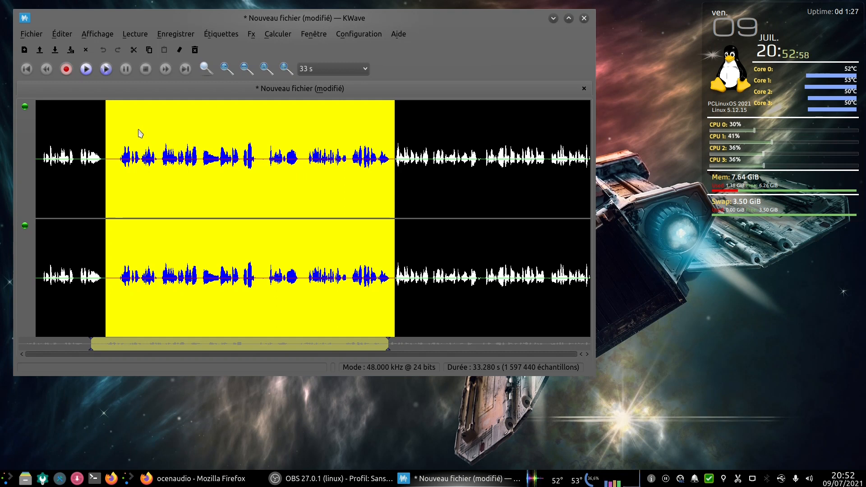
Try normalizing the selected passage and undo the normalization.
left_click(252, 34)
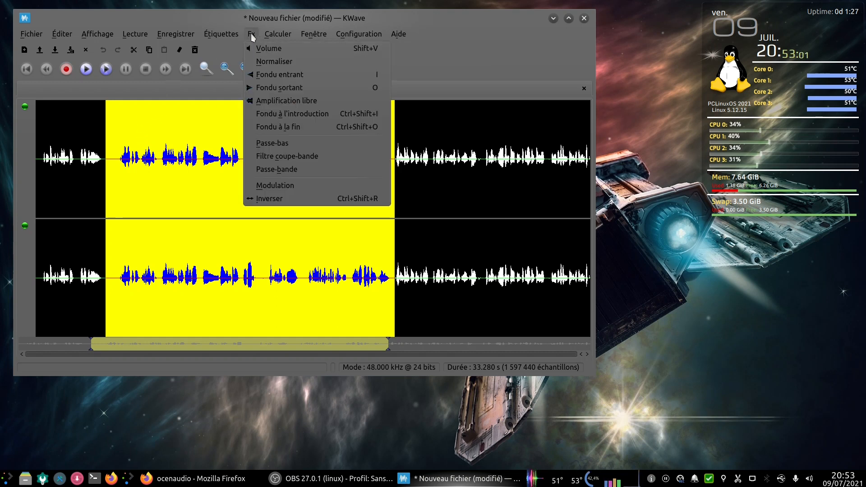
left_click(269, 62)
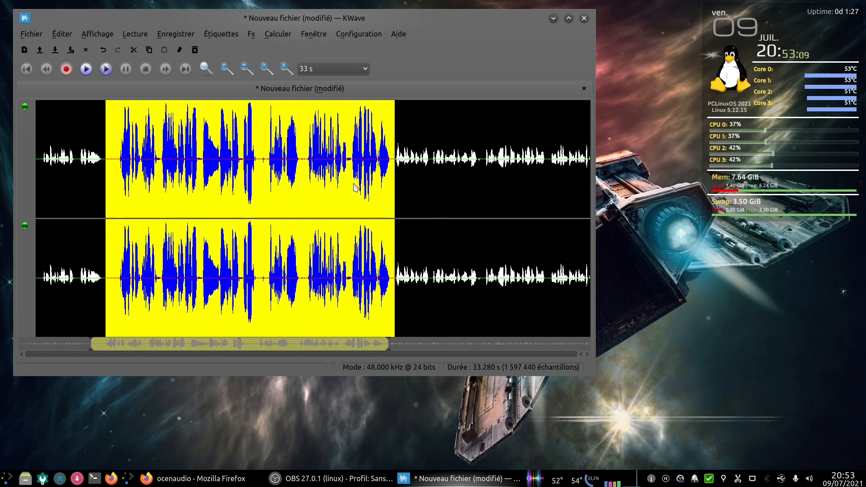
left_click(104, 50)
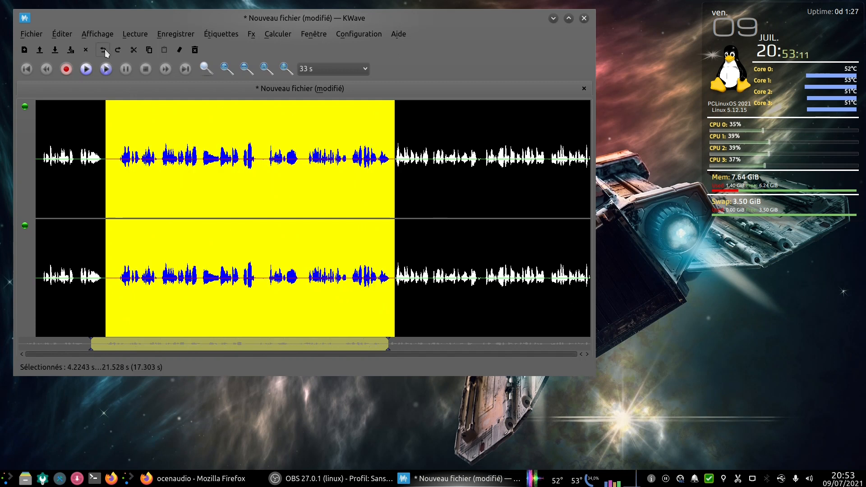
Apply a fade-in and a fade-out to the selected passage, and review the remaining effects.
left_click(252, 34)
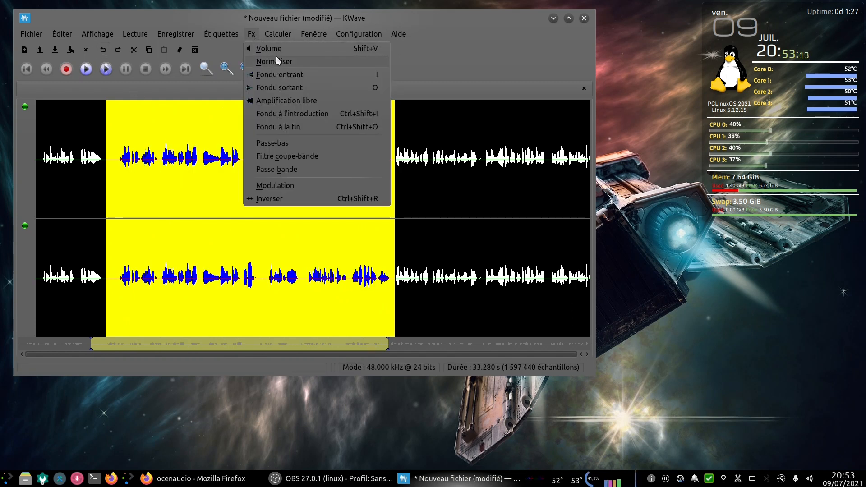
left_click(288, 77)
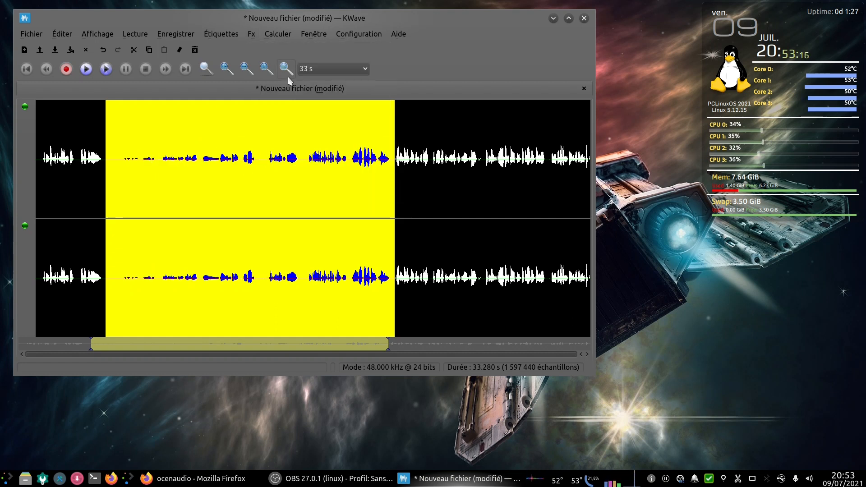
left_click(251, 34)
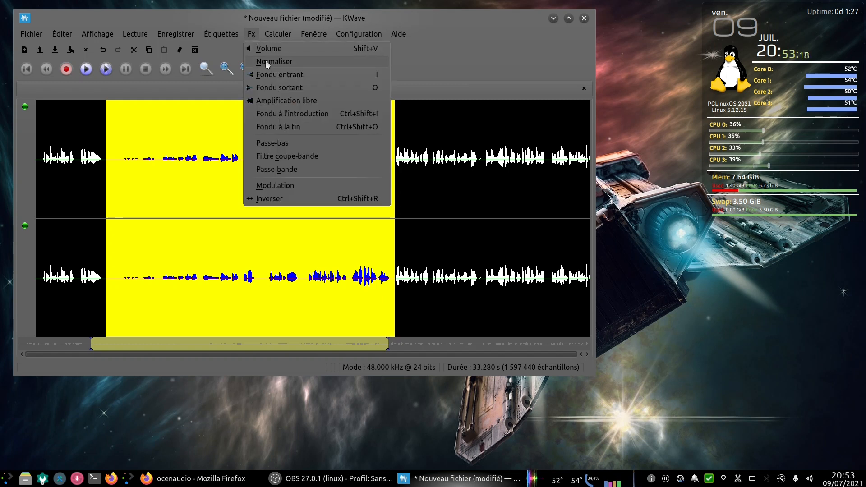
left_click(311, 90)
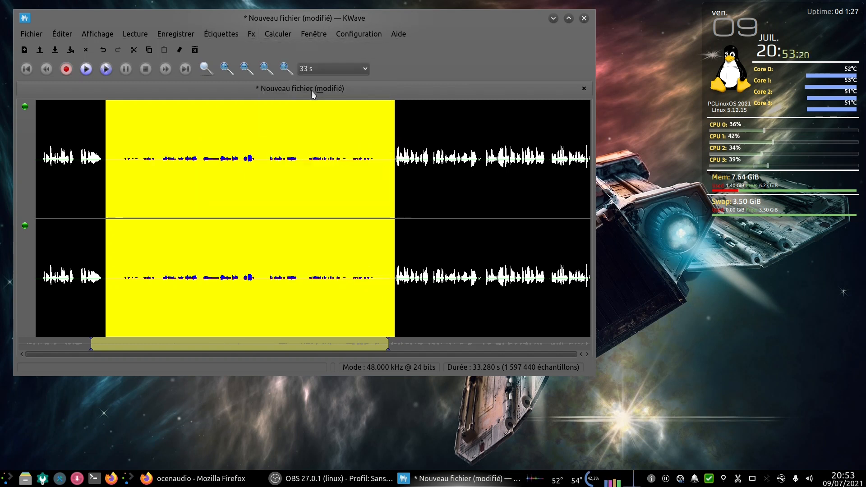
left_click(253, 35)
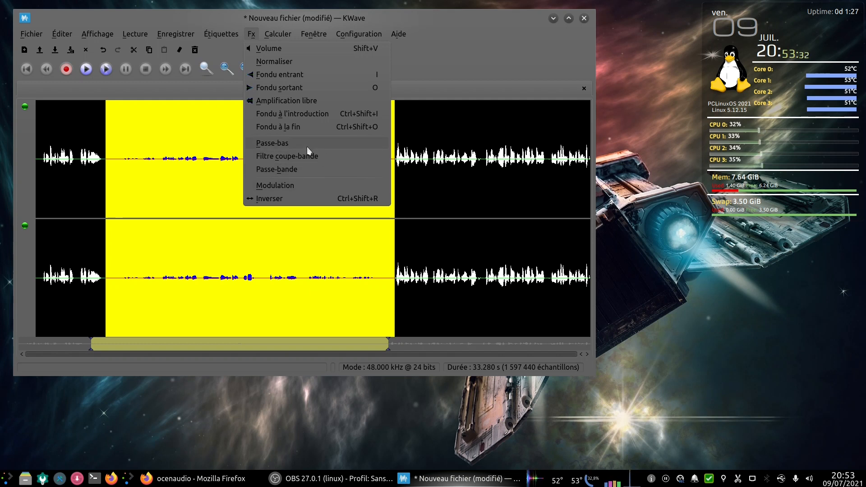
left_click(457, 55)
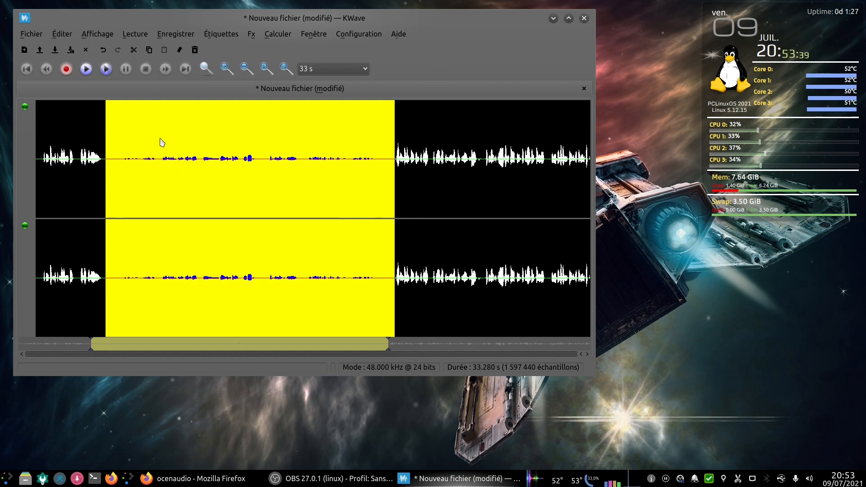
Check the naming and WAV format options for saving the recording, and cancel the save.
left_click(31, 35)
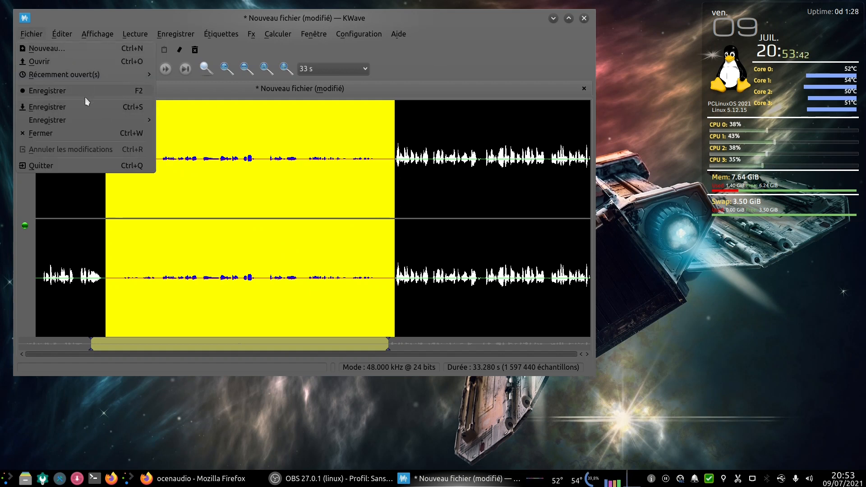
left_click(83, 109)
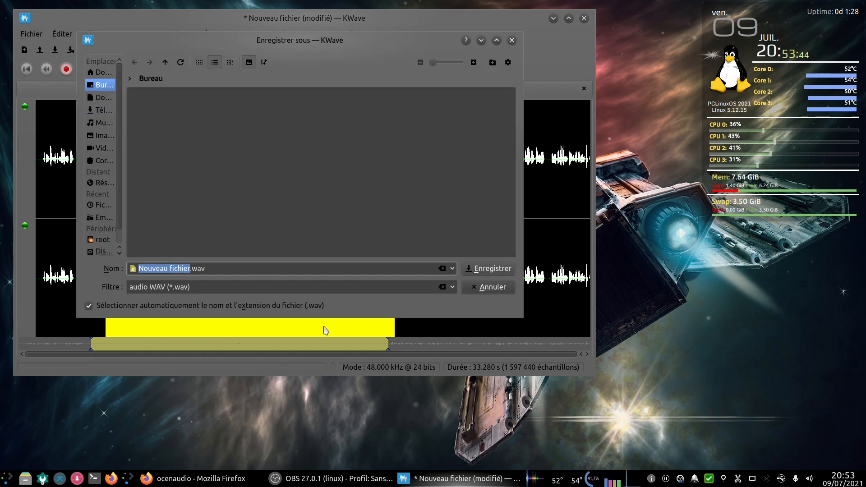
left_click(490, 287)
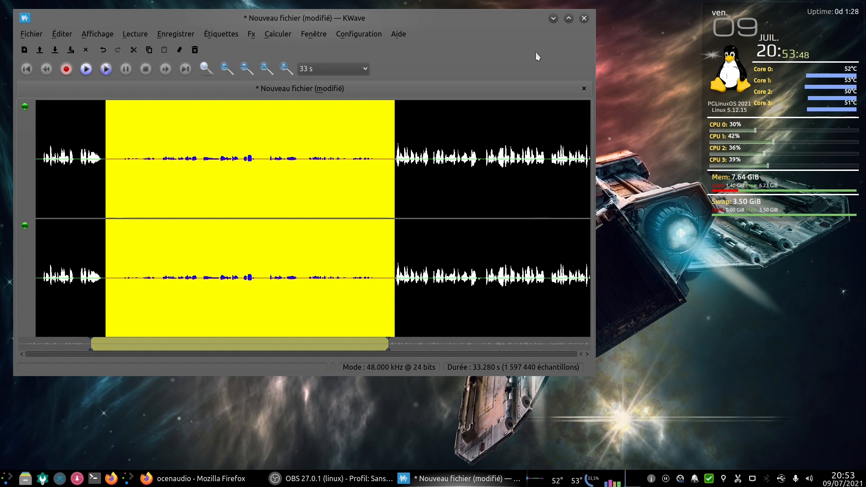
Close KWave without saving the modified recording, and launch Ocenaudio.
left_click(585, 19)
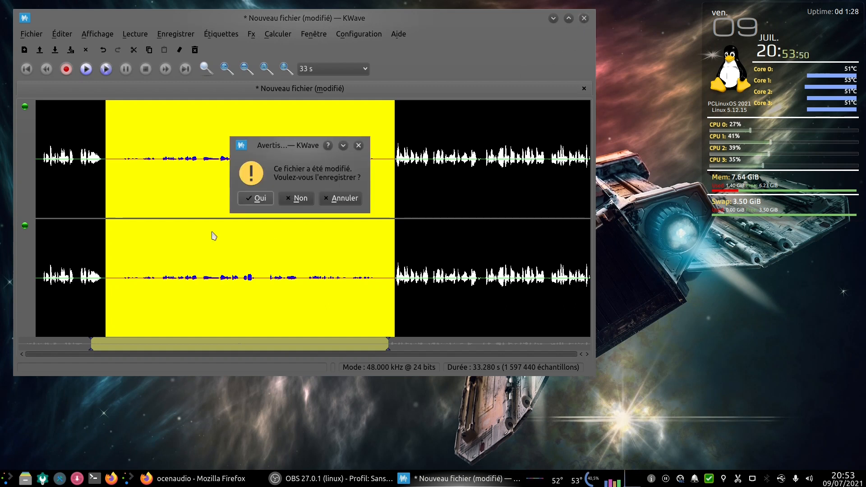
left_click(297, 200)
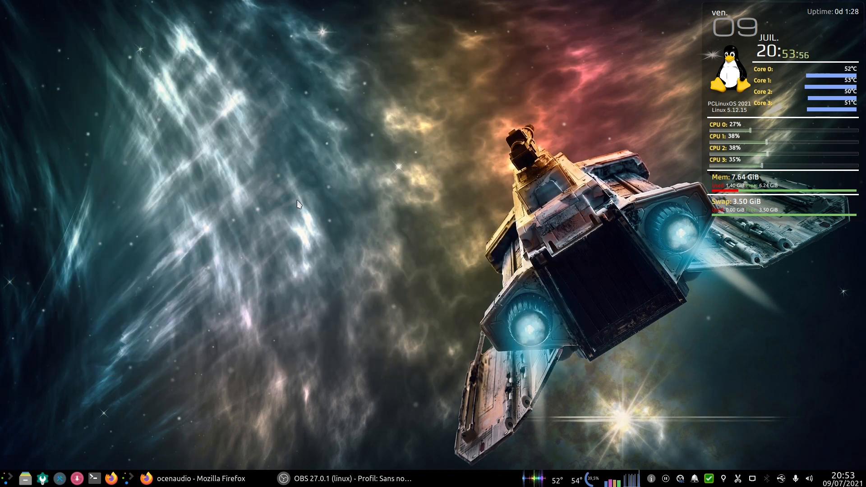
left_click(129, 481)
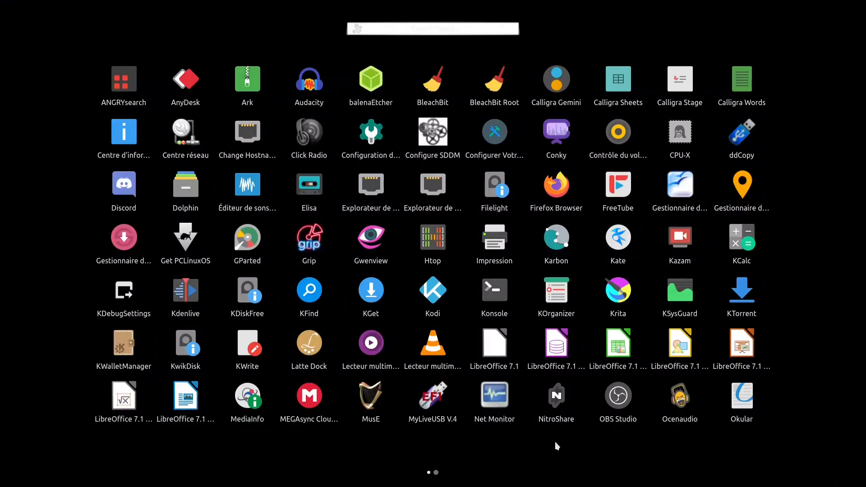
left_click(681, 410)
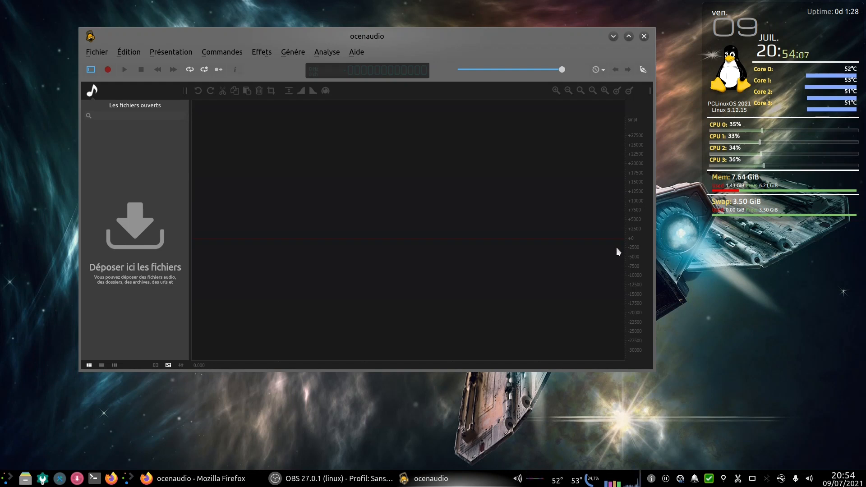
Look through Ocenaudio's file, view, playback, generation and help commands, and check the version information.
left_click(101, 52)
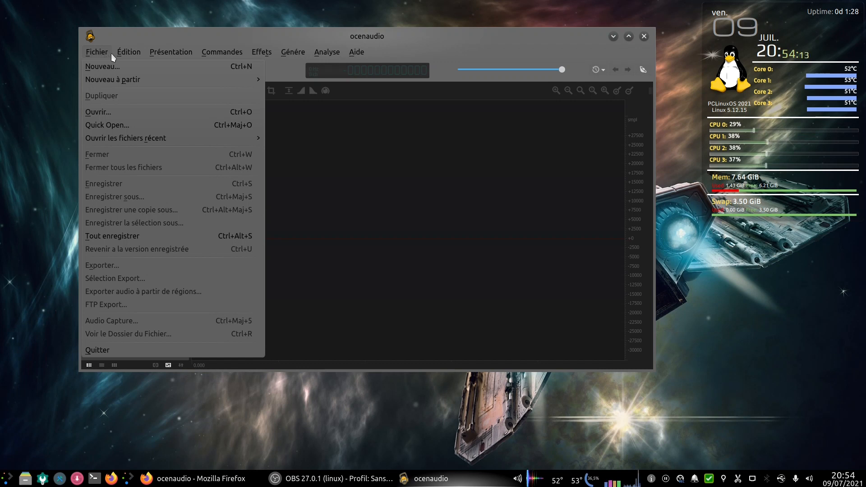
mouse_move(123, 49)
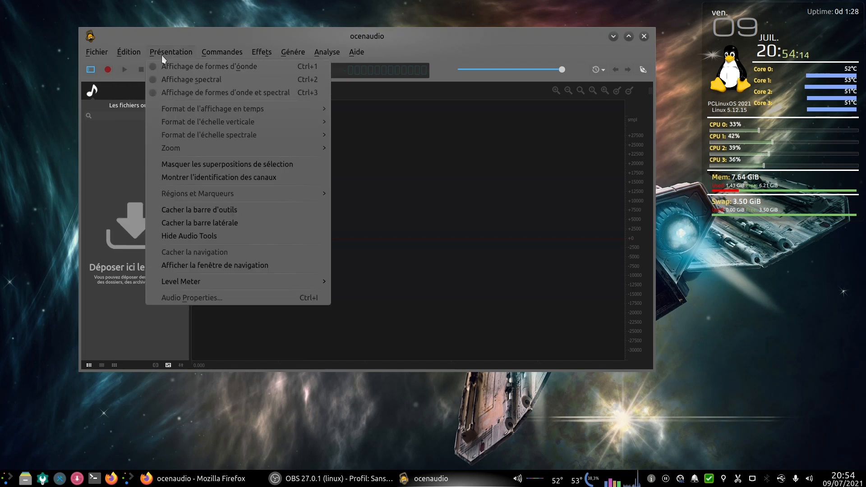
mouse_move(213, 52)
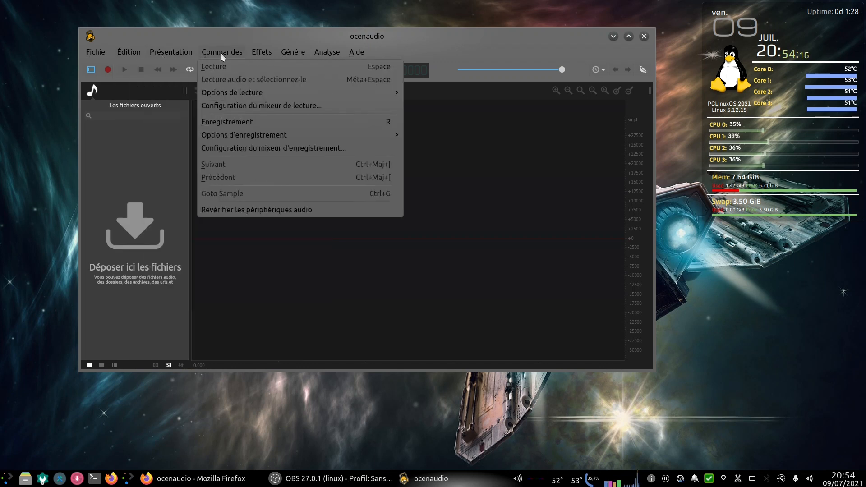
mouse_move(256, 53)
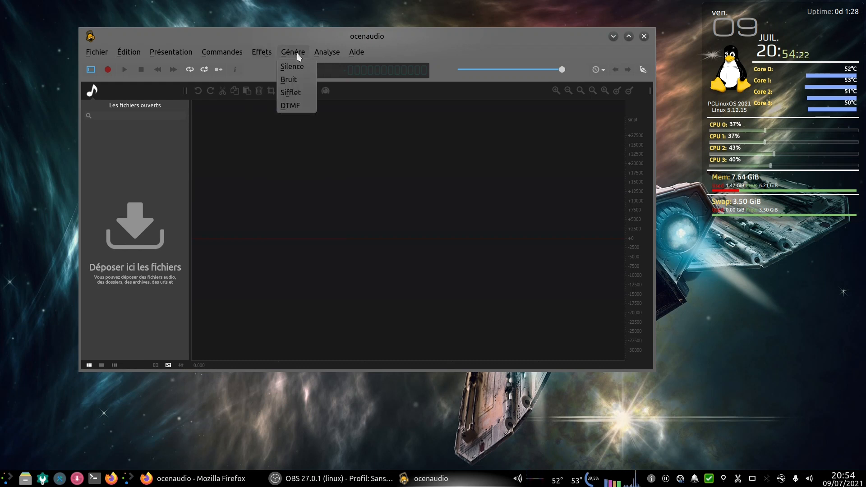
mouse_move(316, 54)
mouse_move(357, 52)
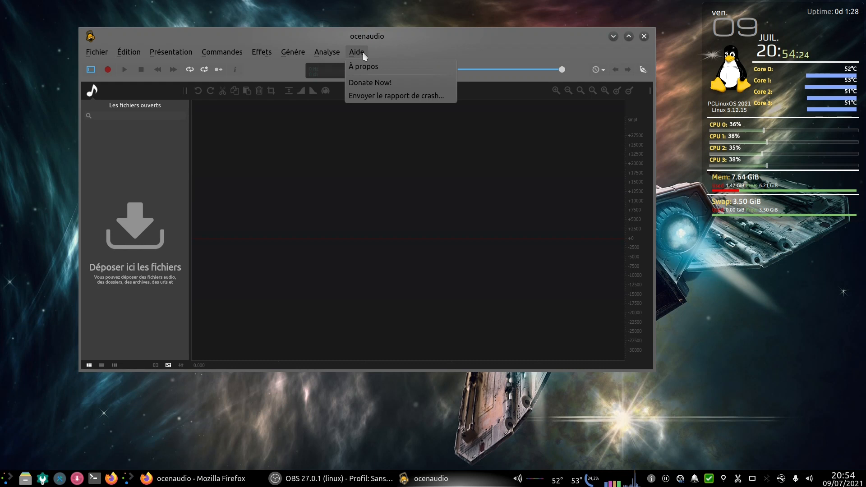
left_click(369, 72)
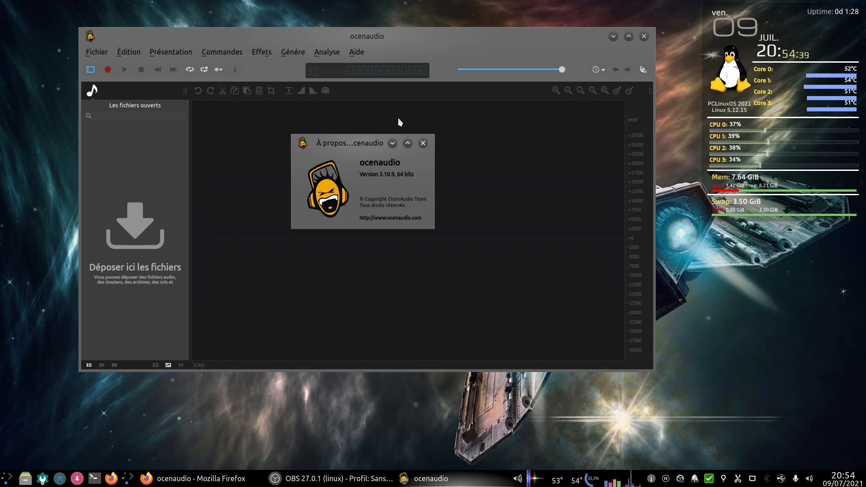
left_click(425, 144)
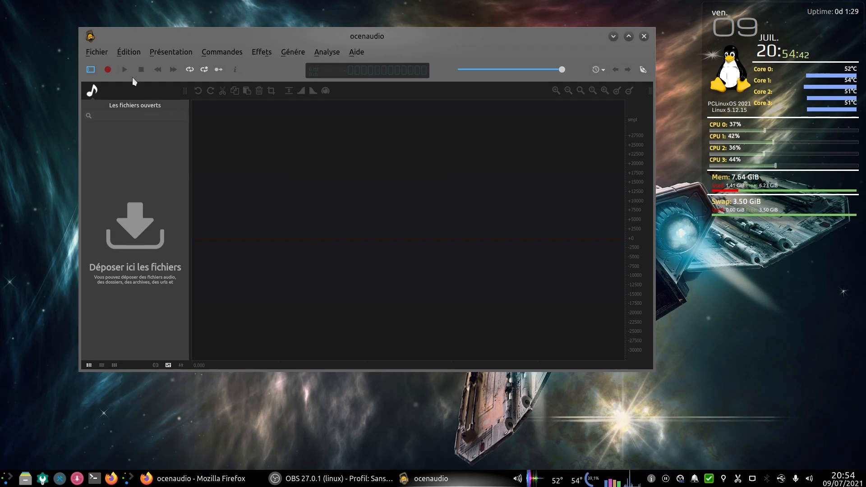
Record a short voice clip in 48000 Hz, stereo, 24 bits, stop it, and fit the whole waveform in view.
left_click(108, 70)
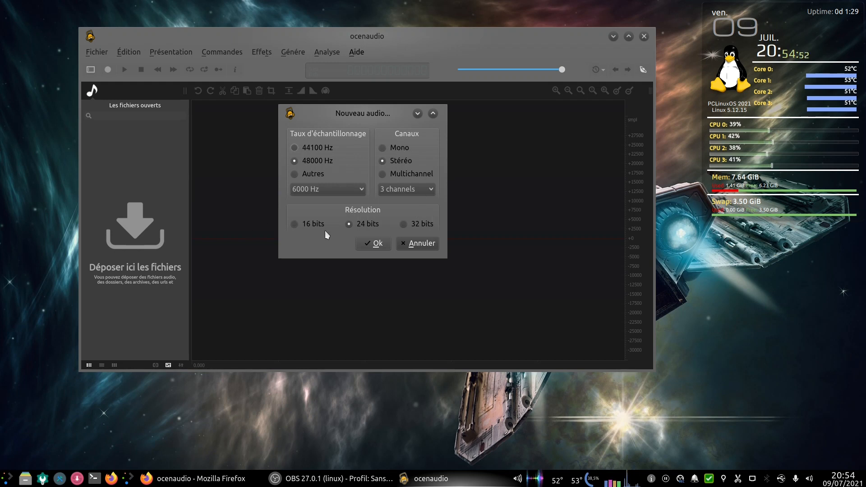
left_click(378, 246)
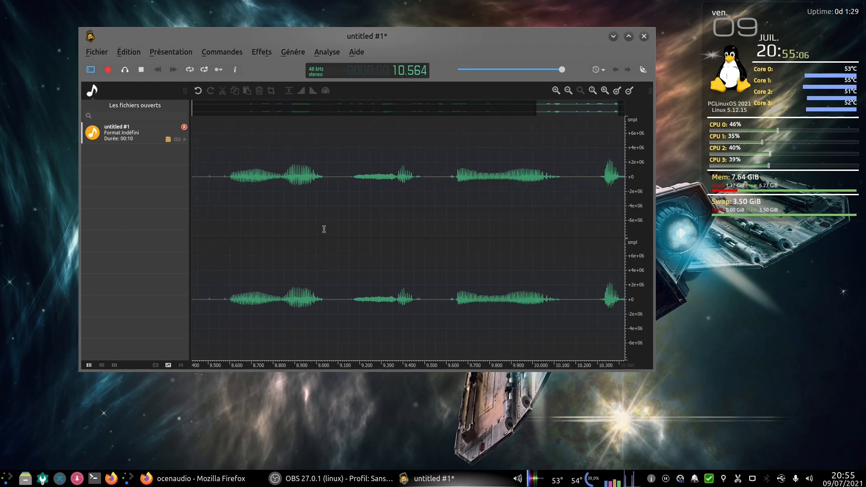
left_click(144, 71)
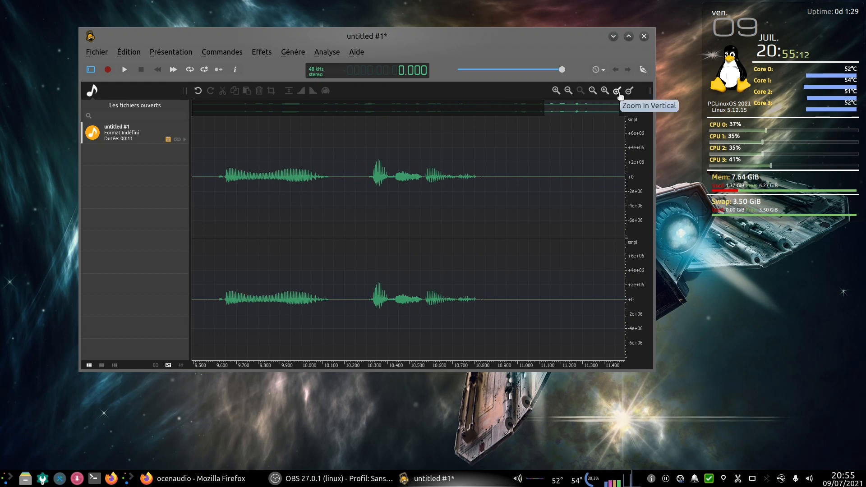
left_click(593, 90)
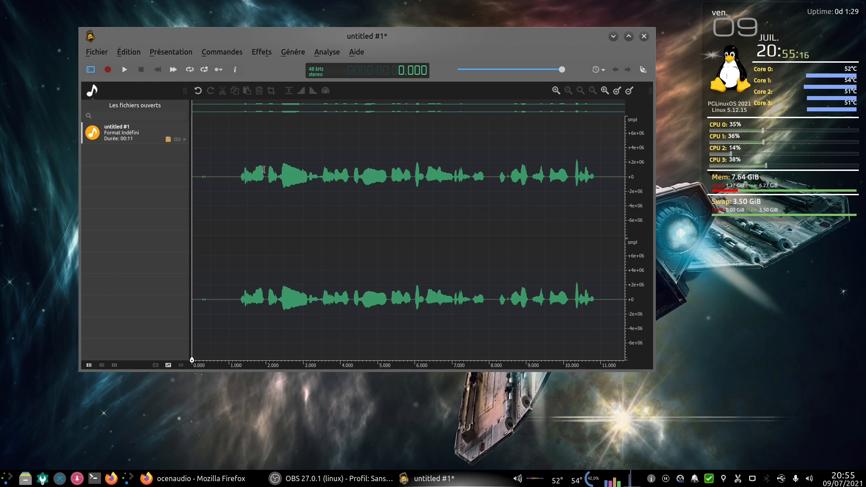
Try selecting short passages of the recording, including one in the upper channel only from about 0.825 to 6.368 seconds.
left_click_drag(220, 163, 231, 231)
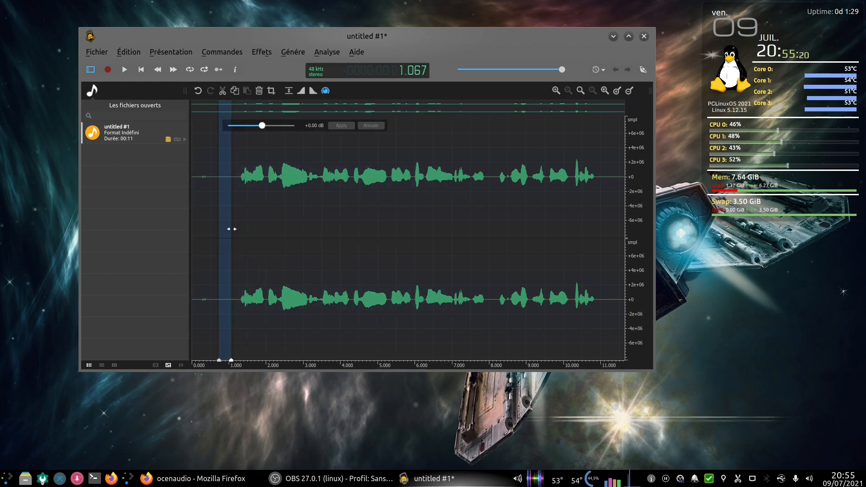
left_click(245, 238)
left_click_drag(223, 166, 261, 189)
left_click(303, 241)
left_click(222, 137)
left_click_drag(222, 137, 430, 147)
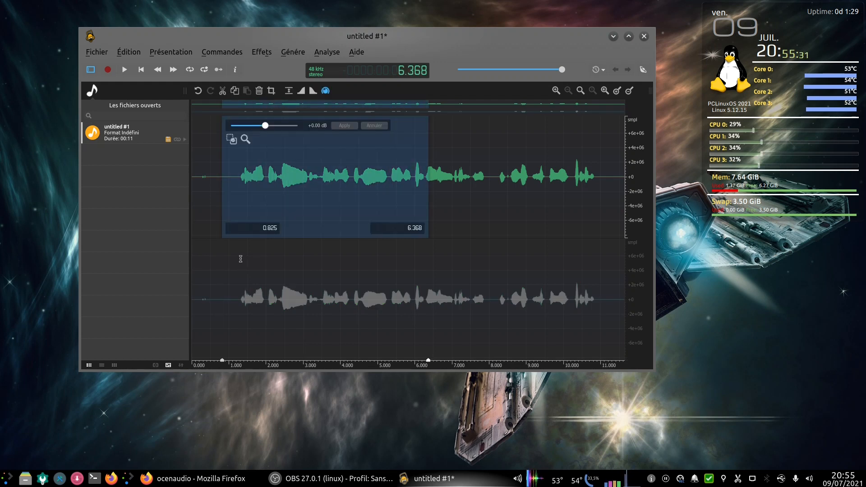
left_click(240, 259)
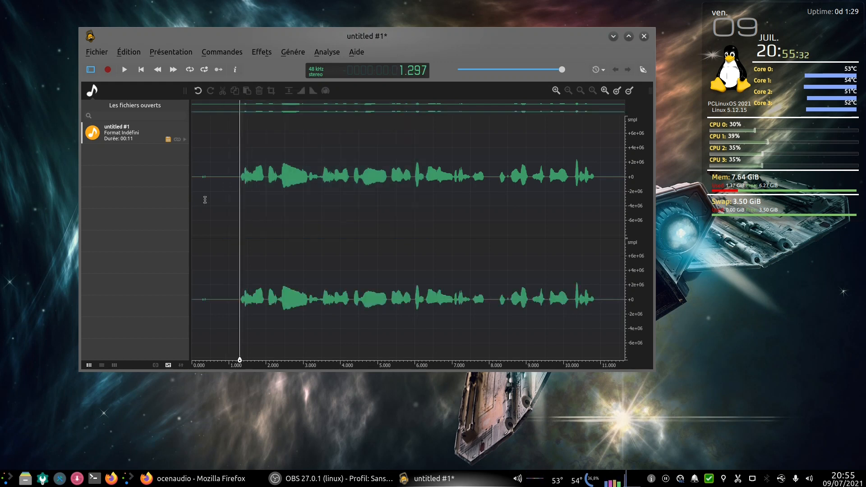
Select both channels from about 0.885 to 8.236 seconds, and apply a fade-in and a fade-out to the passage.
left_click_drag(224, 236, 499, 243)
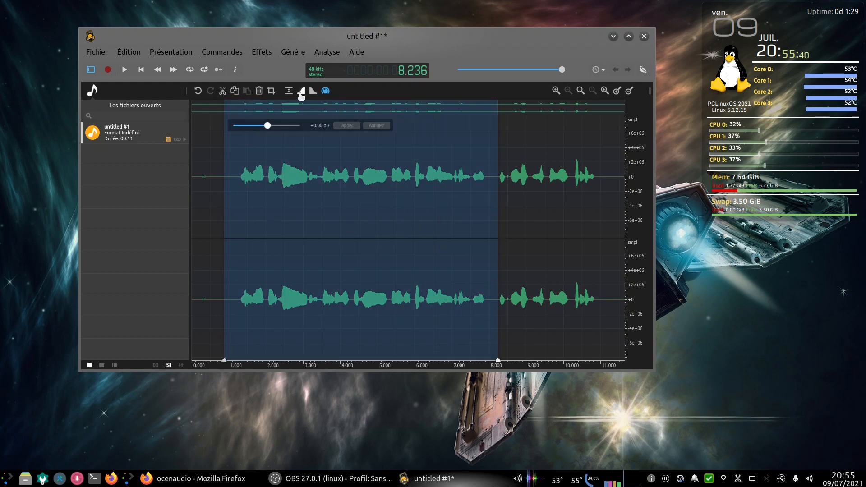
left_click(301, 94)
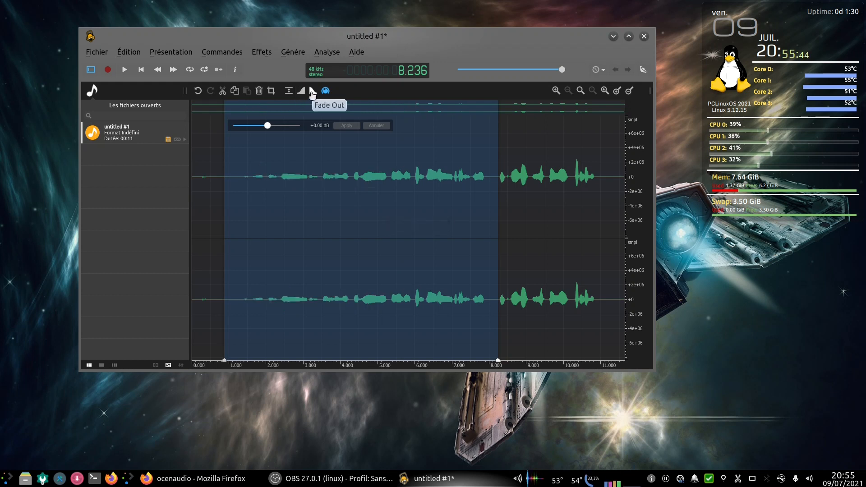
left_click(312, 94)
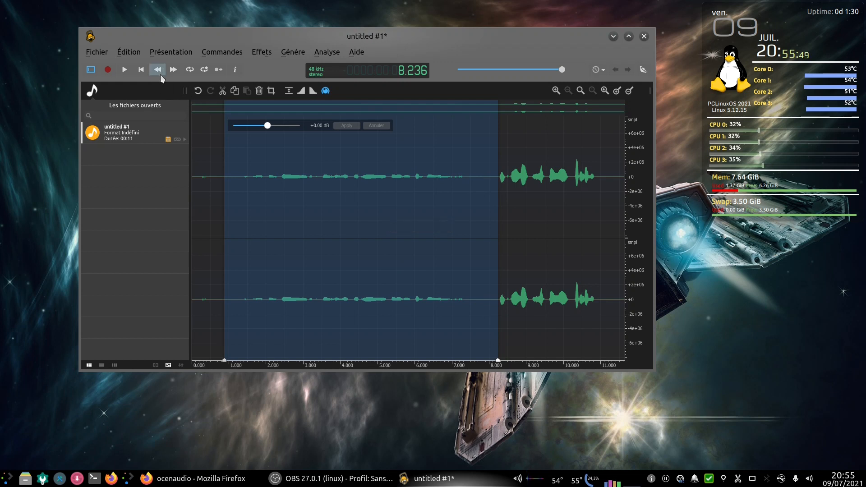
Undo the fade-out and the fade-in on the selected passage.
left_click(129, 52)
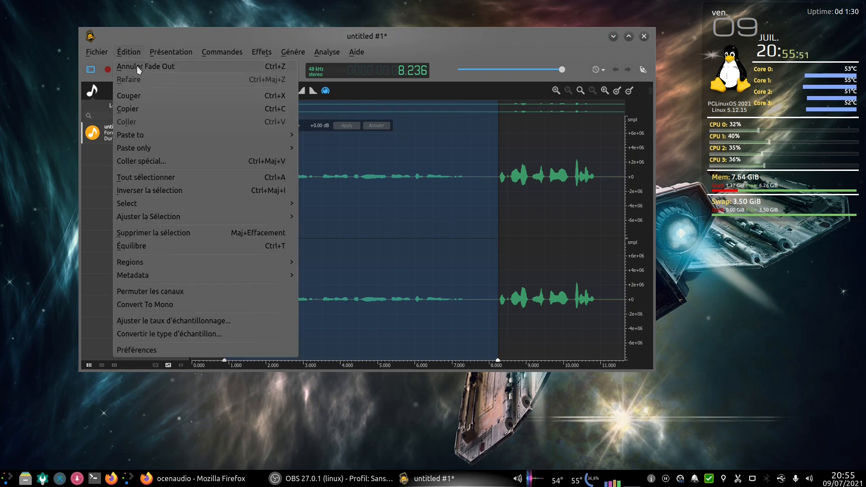
left_click(137, 65)
left_click(135, 55)
left_click(136, 66)
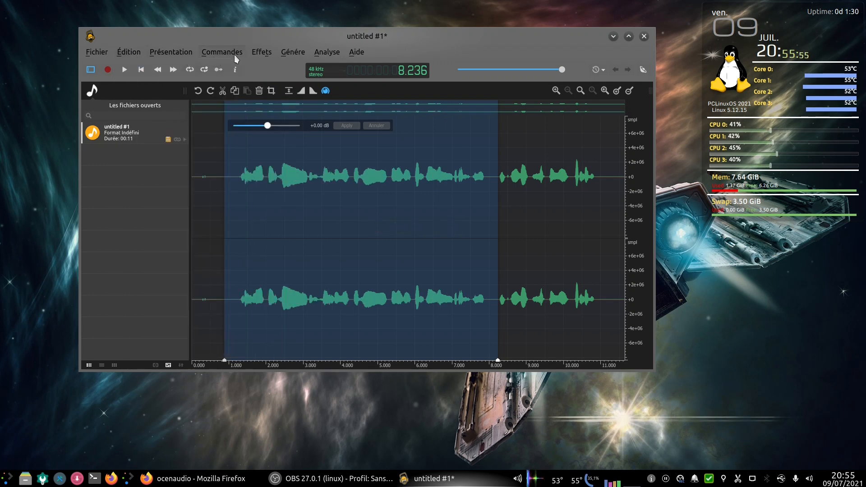
Try normalizing the selected passage in Ocenaudio, and undo the normalization.
left_click(260, 52)
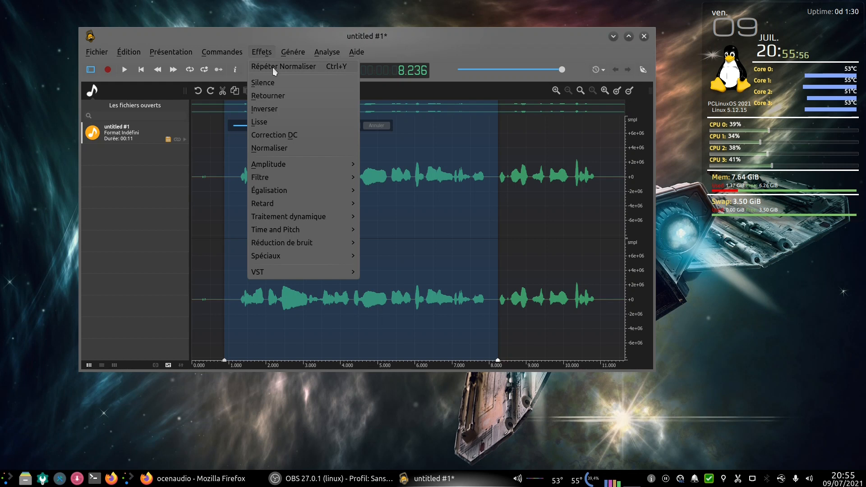
left_click(277, 148)
left_click(128, 51)
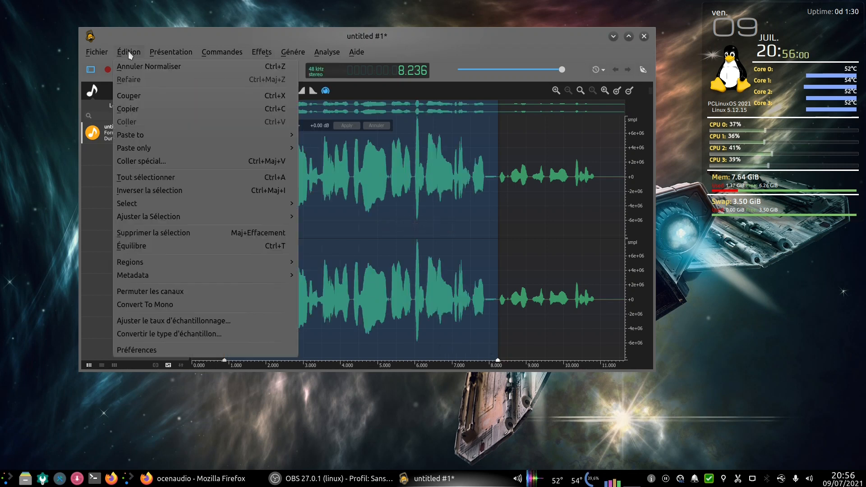
left_click(146, 66)
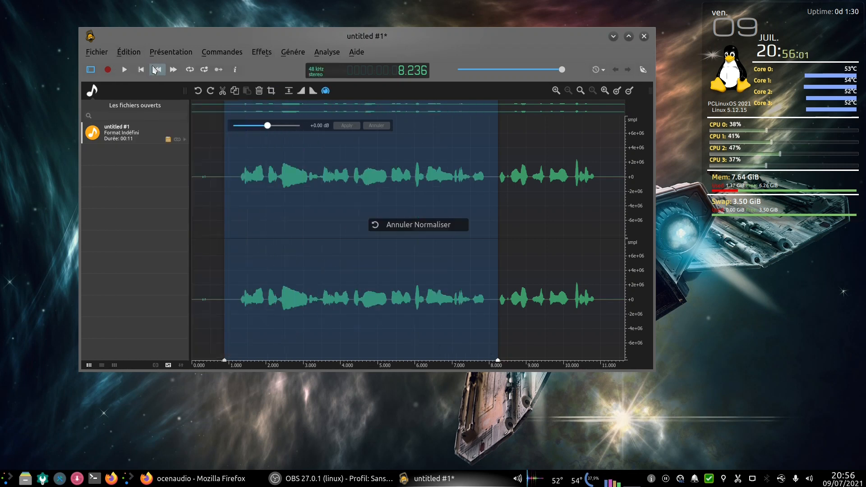
Examine the 11-band graphic equalizer among the effects, and close it without applying changes.
left_click(264, 52)
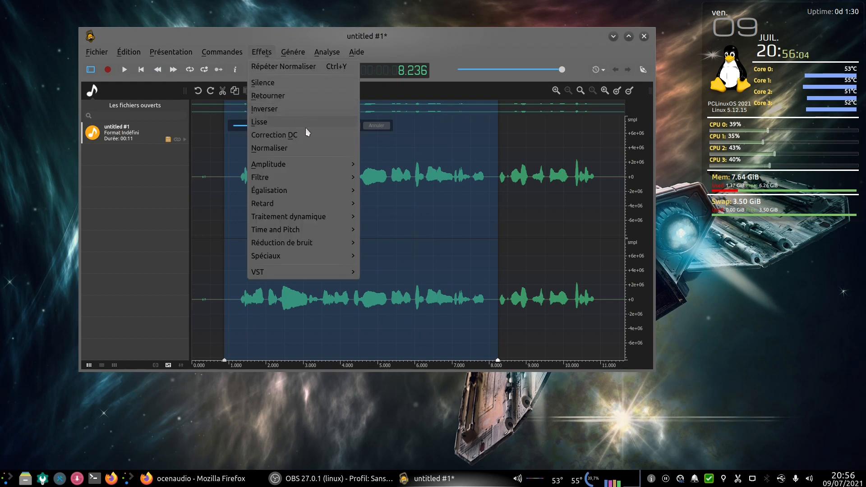
mouse_move(311, 168)
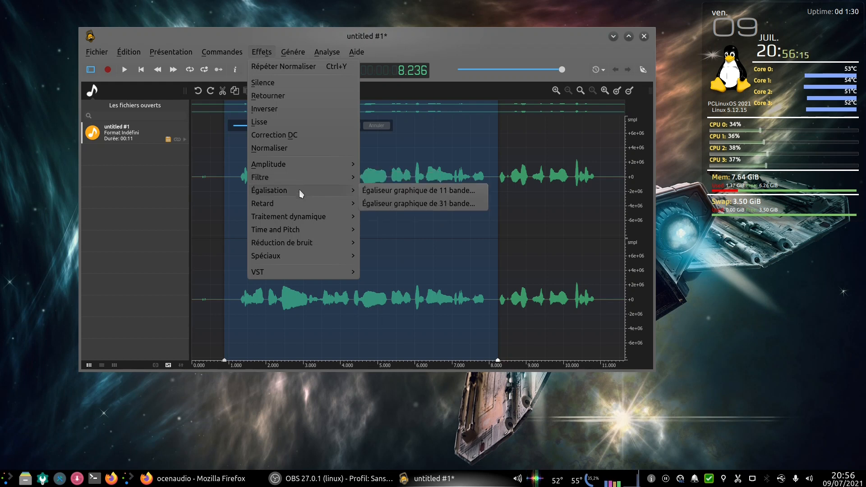
left_click(461, 190)
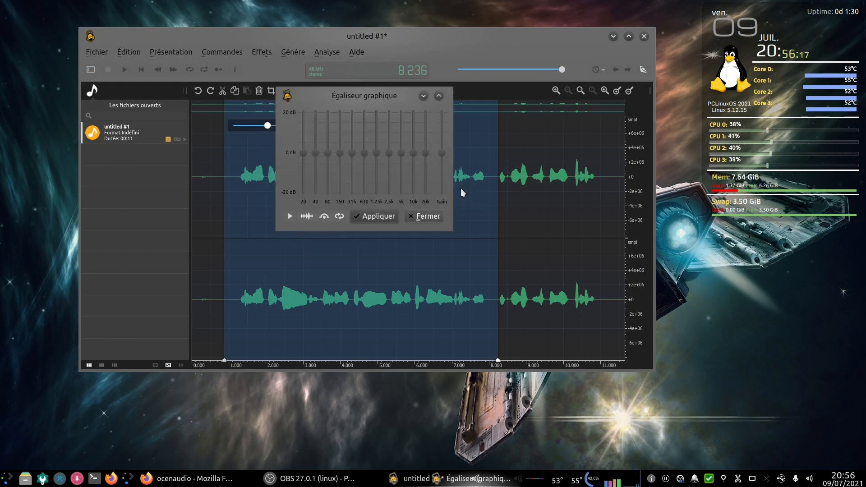
left_click(435, 218)
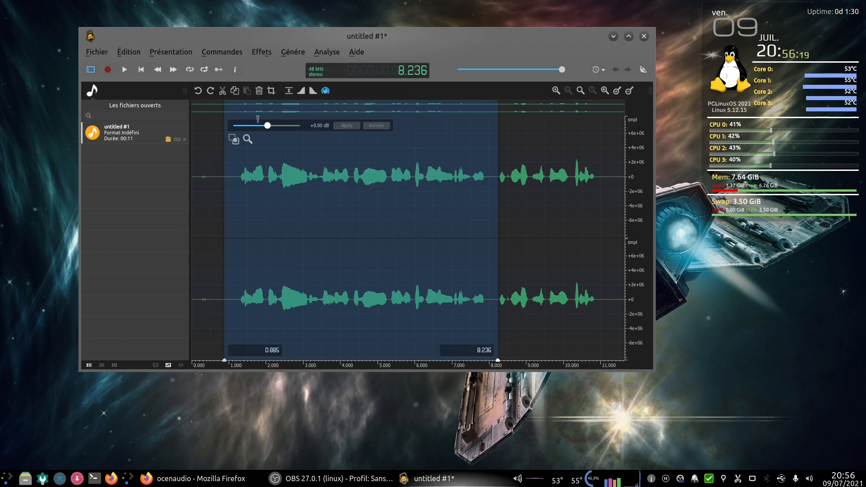
Review the filter, time and pitch, noise reduction and special effects, plus the generation and analysis commands.
left_click(261, 52)
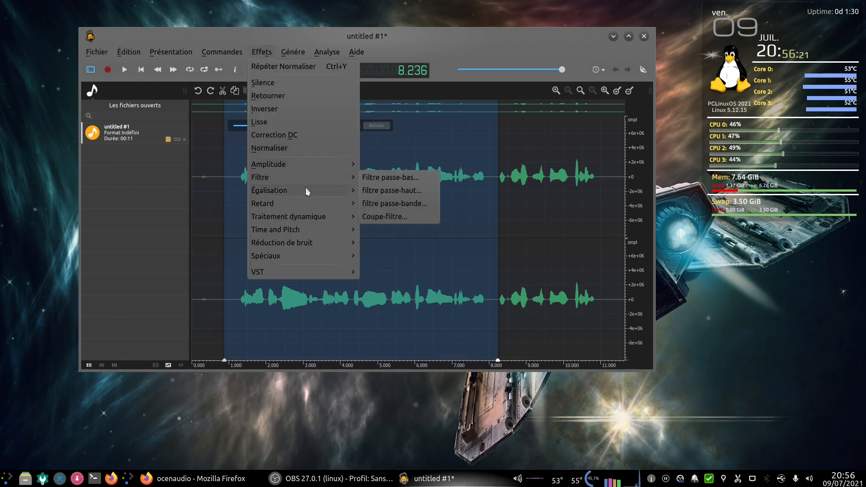
mouse_move(302, 204)
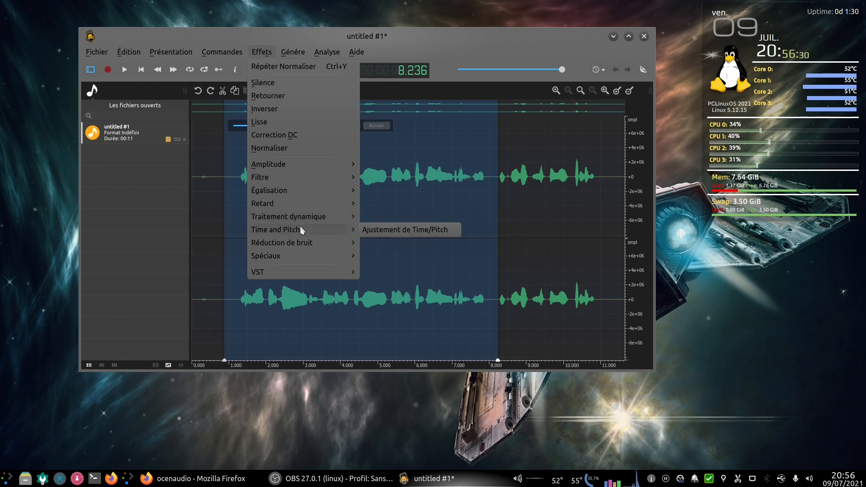
mouse_move(303, 243)
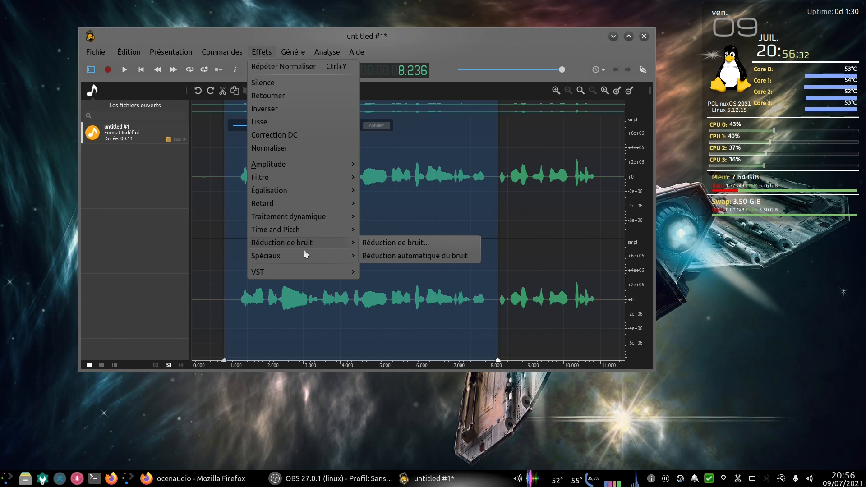
mouse_move(310, 259)
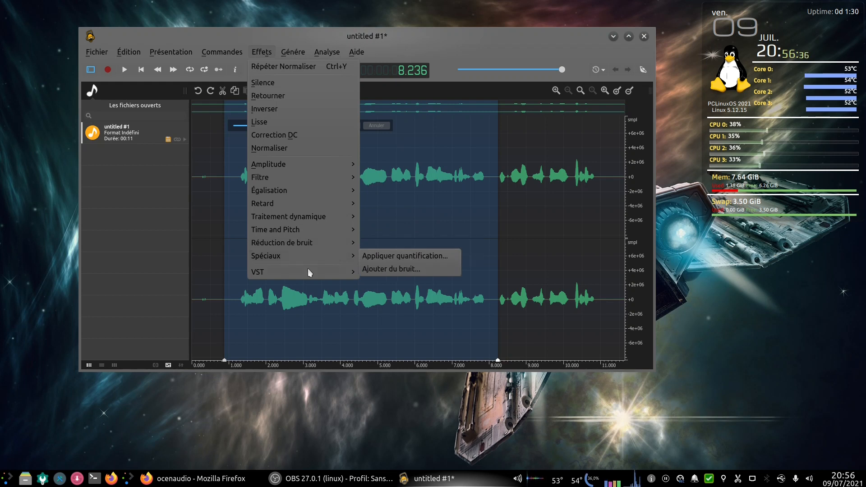
mouse_move(285, 51)
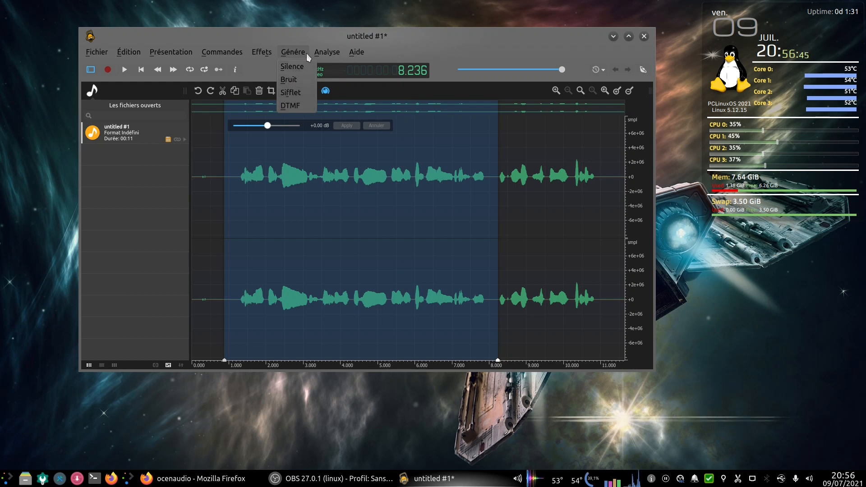
mouse_move(318, 48)
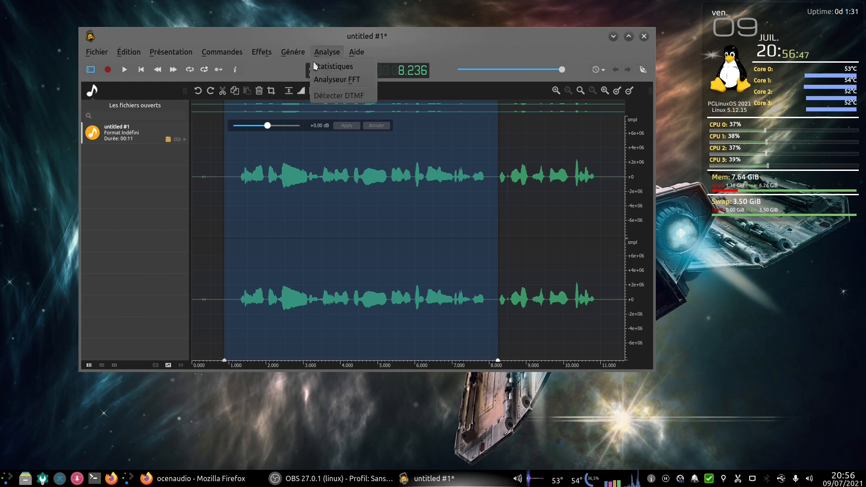
left_click(467, 61)
Check the naming and Wav PCM Linear format options for saving the clip under a new name, and cancel the save.
left_click(96, 52)
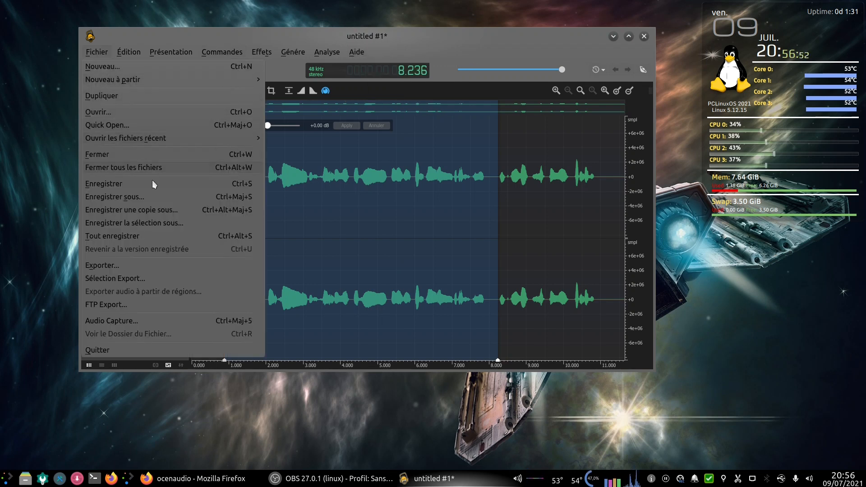
left_click(138, 196)
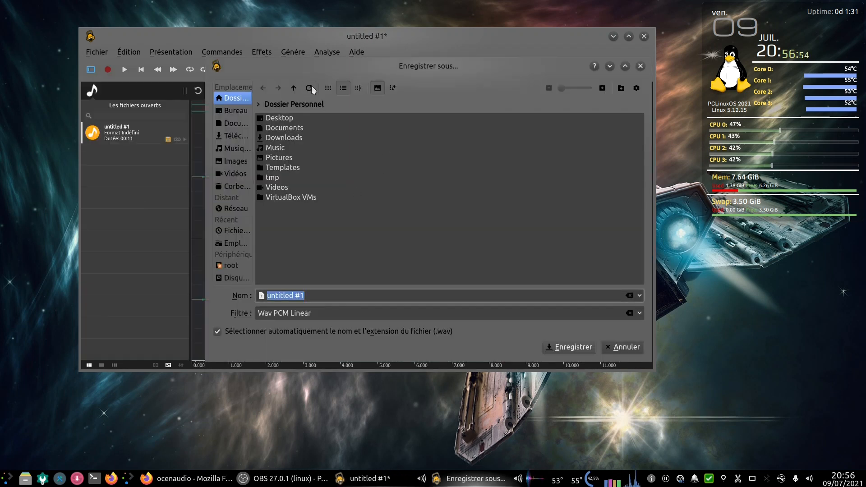
left_click(628, 347)
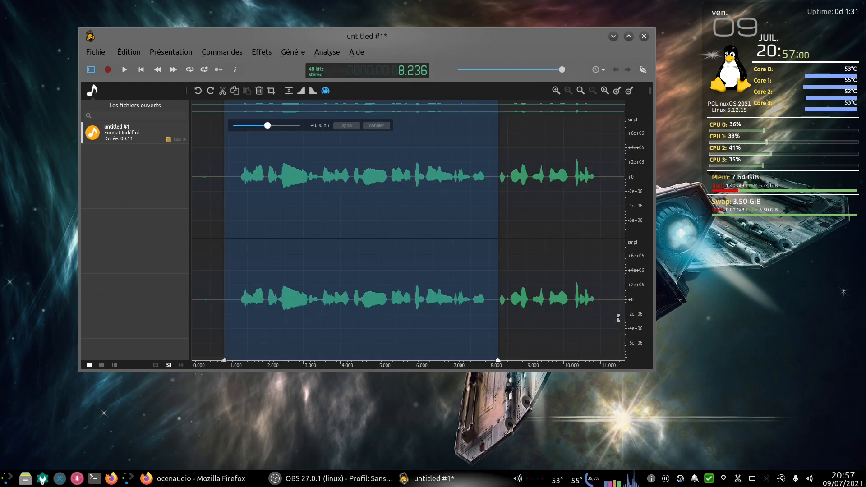
Examine the audio properties of untitled #1, including its general, details, illustration, extensions and markers sections, and close them.
left_click(235, 69)
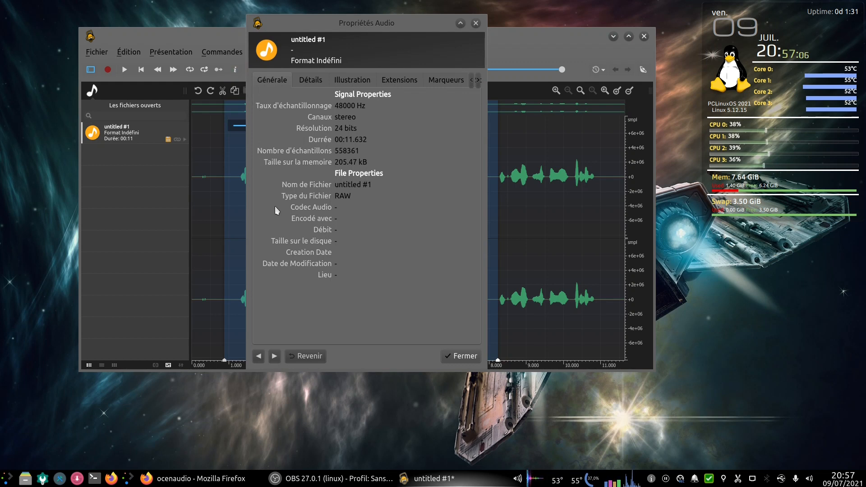
left_click(315, 80)
left_click(360, 78)
left_click(391, 81)
left_click(435, 79)
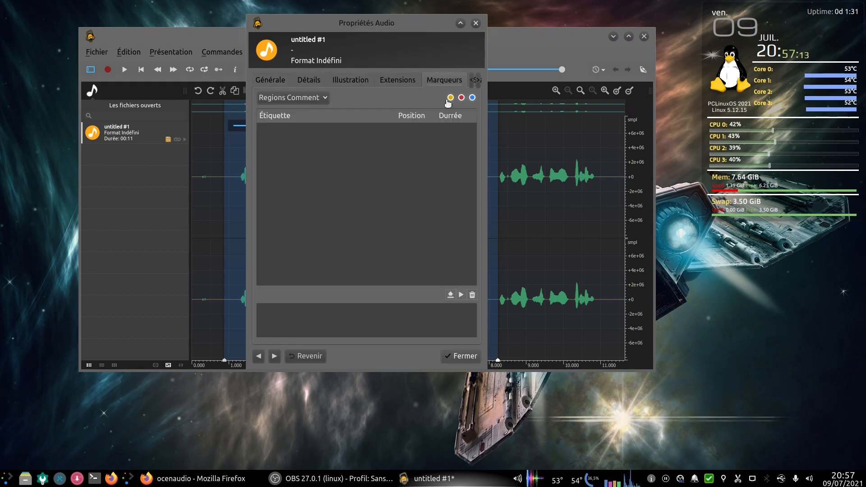
left_click(478, 80)
left_click(480, 82)
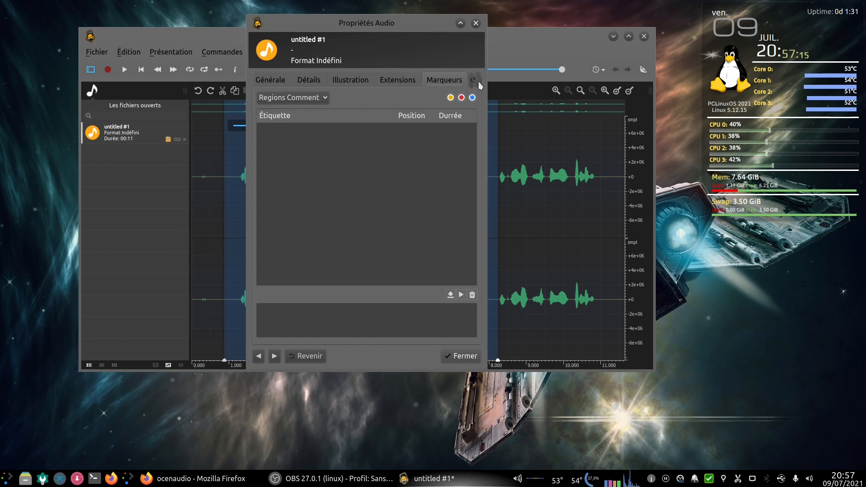
left_click(475, 23)
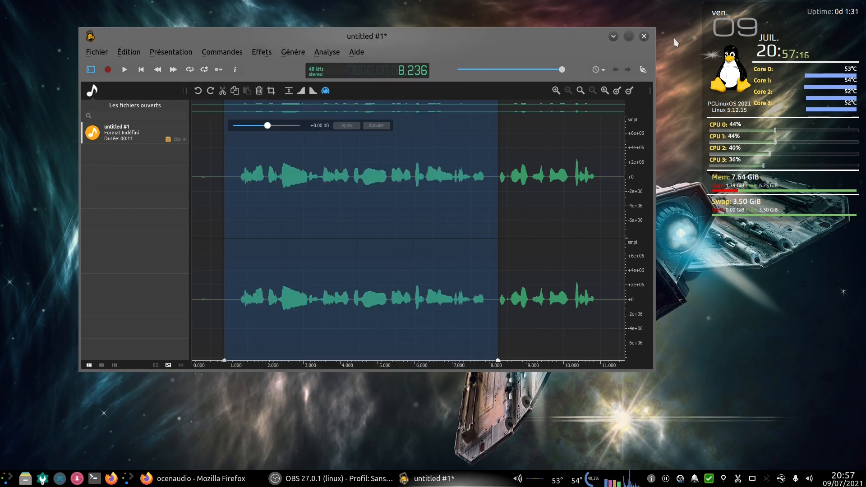
Quit Ocenaudio and discard the unsaved changes to untitled #1.
left_click(645, 36)
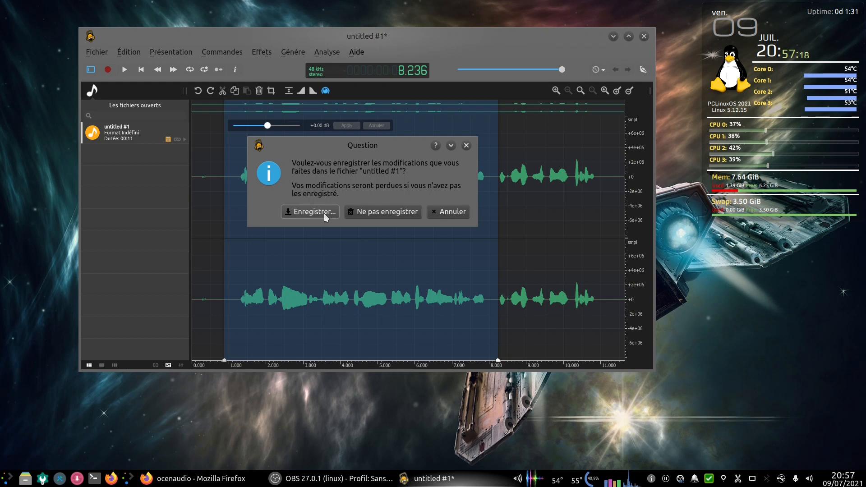
left_click(396, 215)
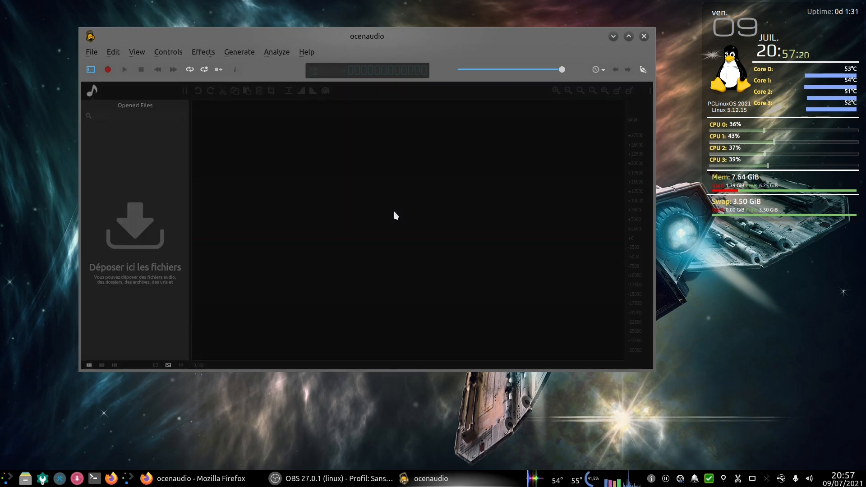
Launch Ocenaudio and KWave together to compare their empty start-up windows, and close both programs.
left_click(127, 478)
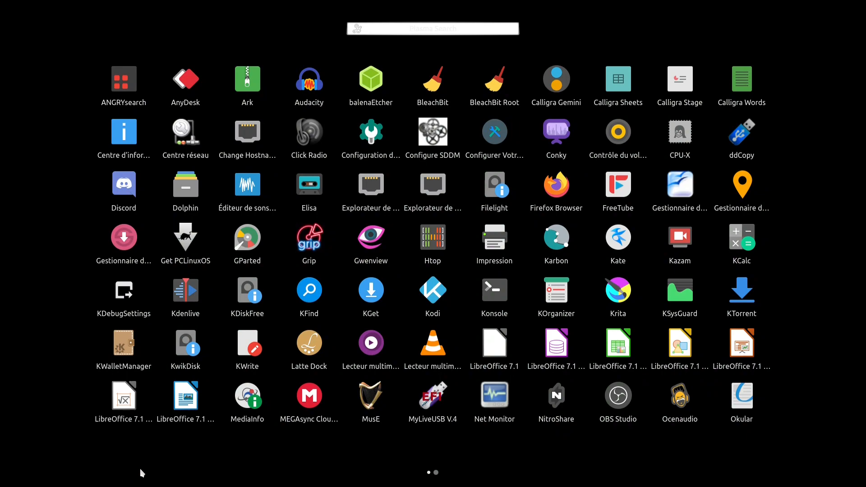
left_click(695, 408)
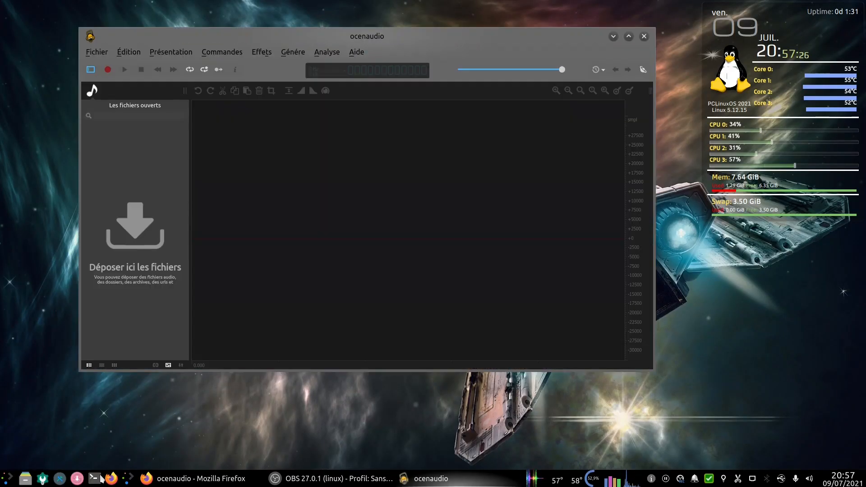
left_click(127, 478)
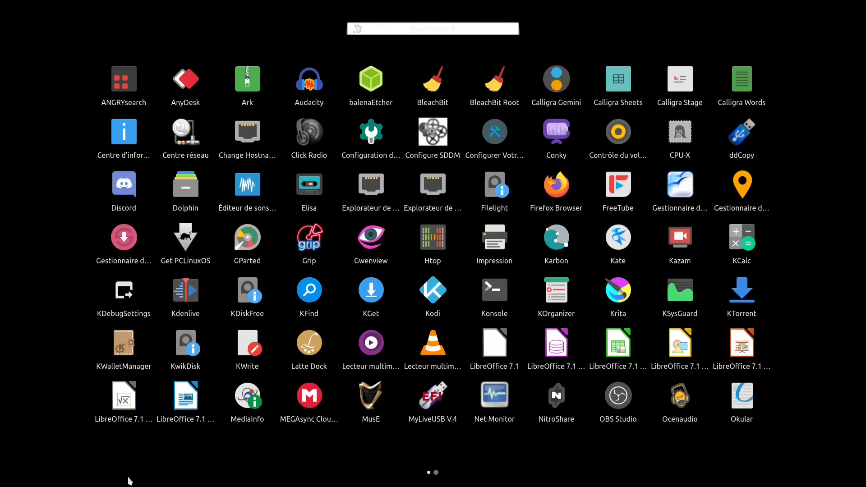
left_click(226, 182)
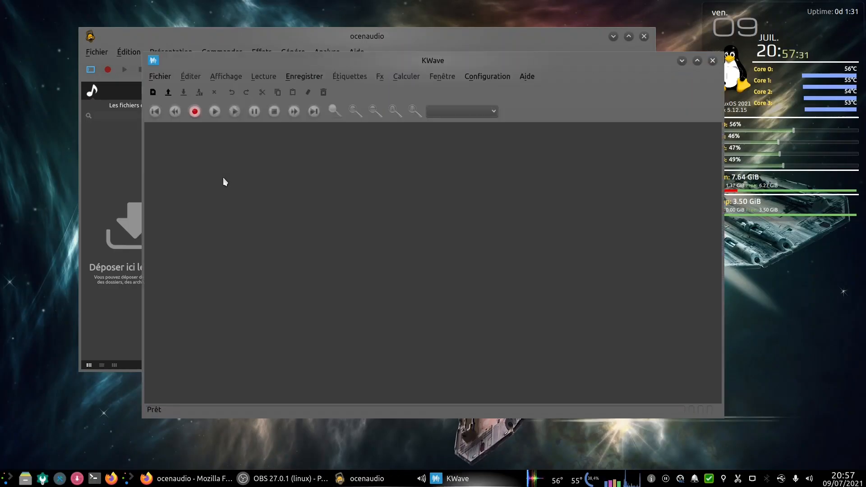
left_click_drag(571, 59, 608, 83)
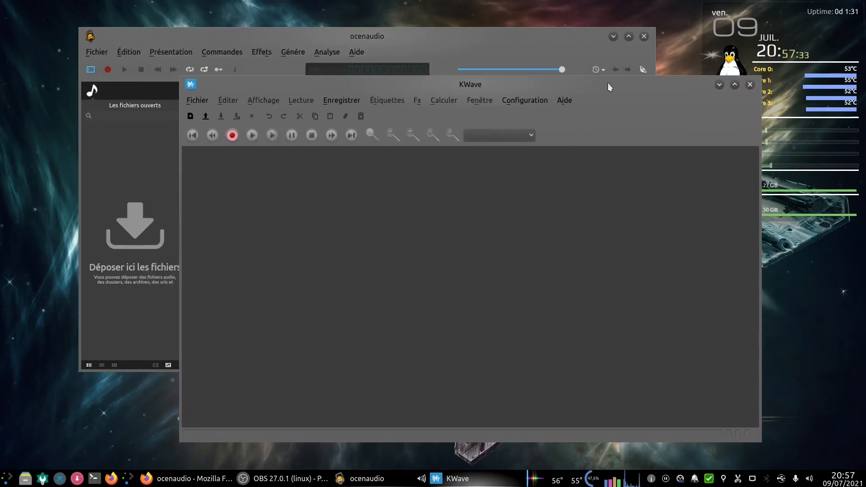
left_click(750, 86)
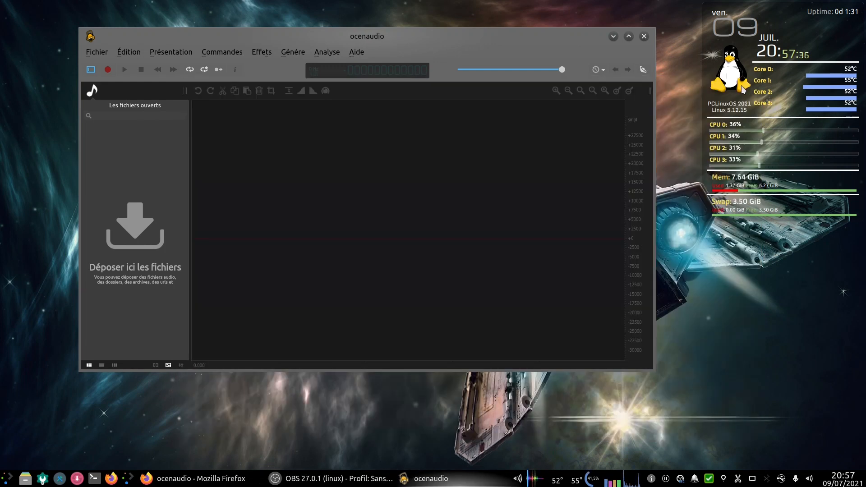
left_click(644, 36)
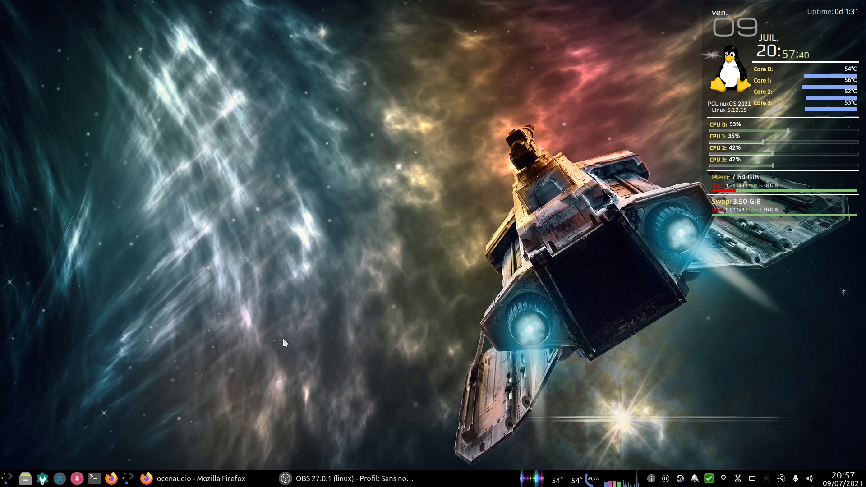
Switch to Firefox, revisit the Ocenaudio, KWave and Tenacity GitHub pages, and minimize the browser.
left_click(234, 485)
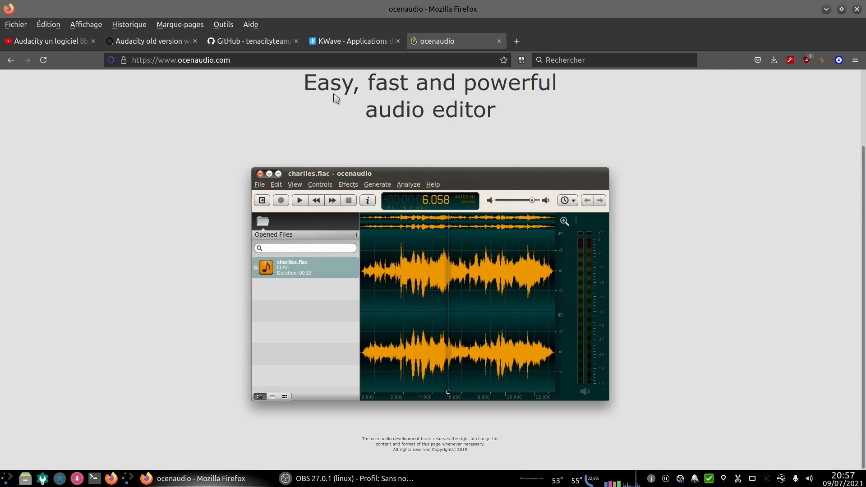
left_click(349, 44)
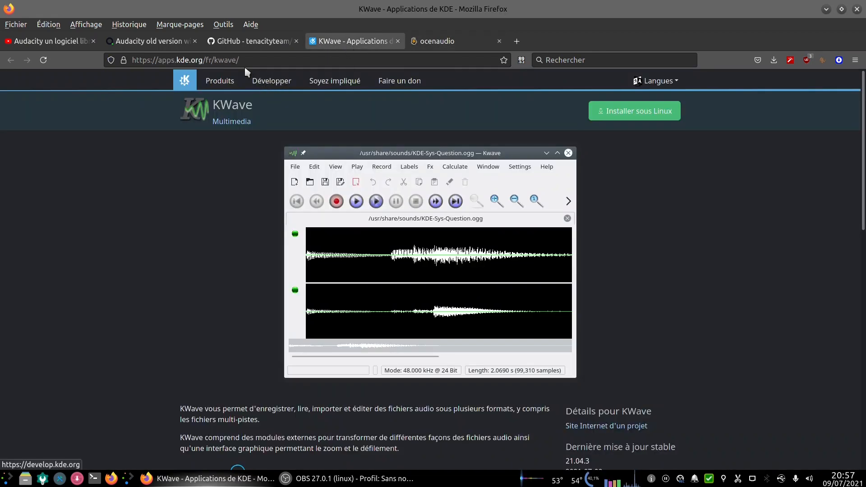
left_click(255, 45)
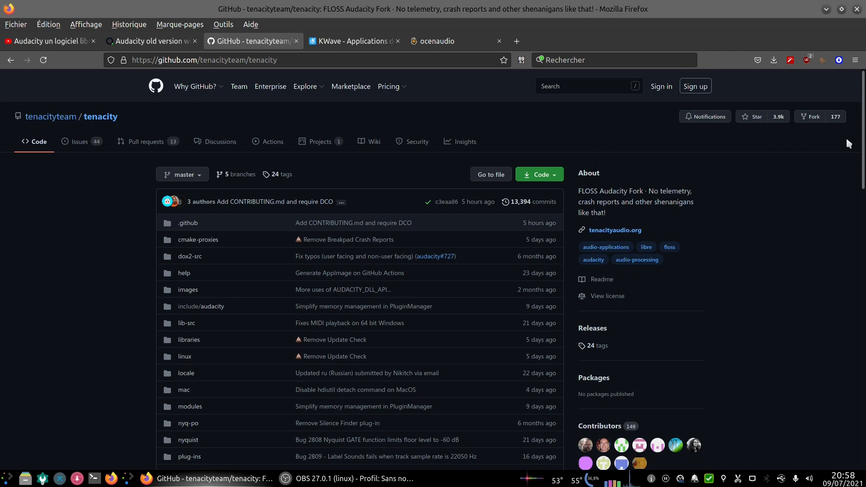
scroll(865, 136, "down", 1)
left_click_drag(865, 135, 862, 115)
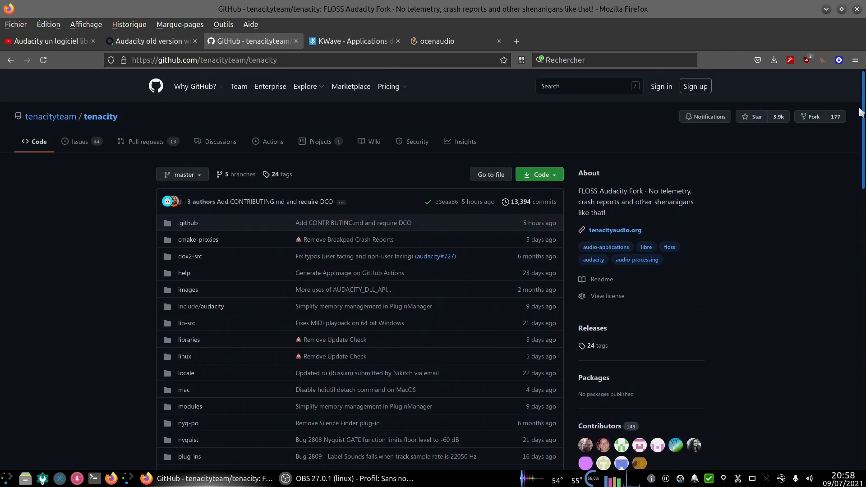
left_click(825, 8)
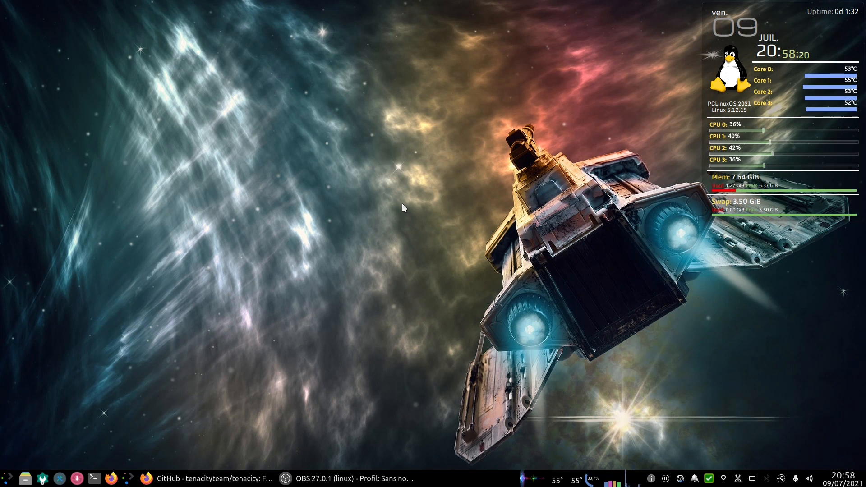